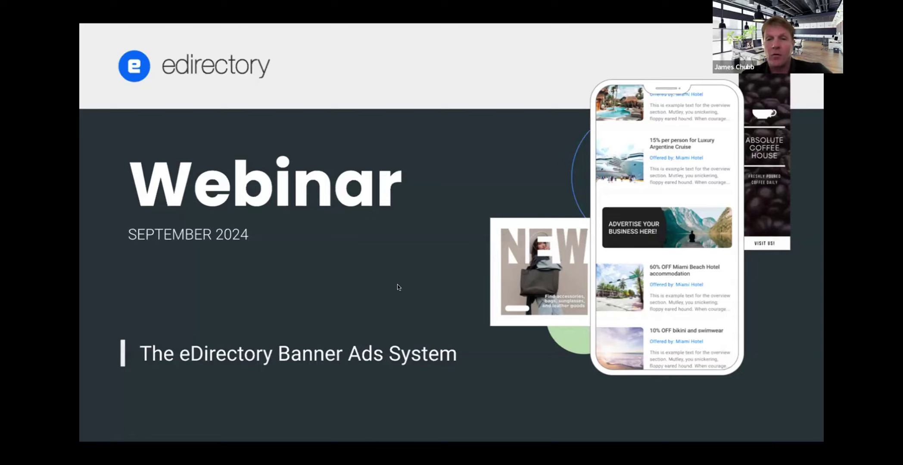
Advance the slideshow from the Webinar title slide to the Our Team slide
key(Right)
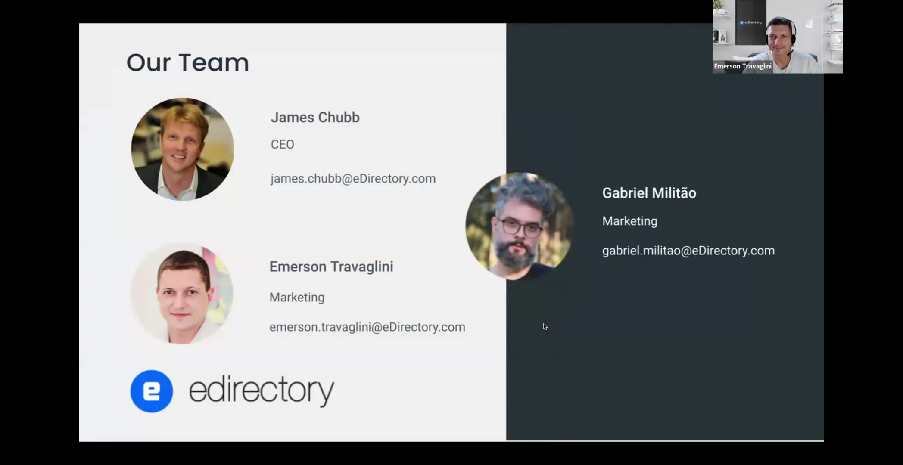
Advance through Next Events and the platform background to the Banner Ads System title slide
key(Right)
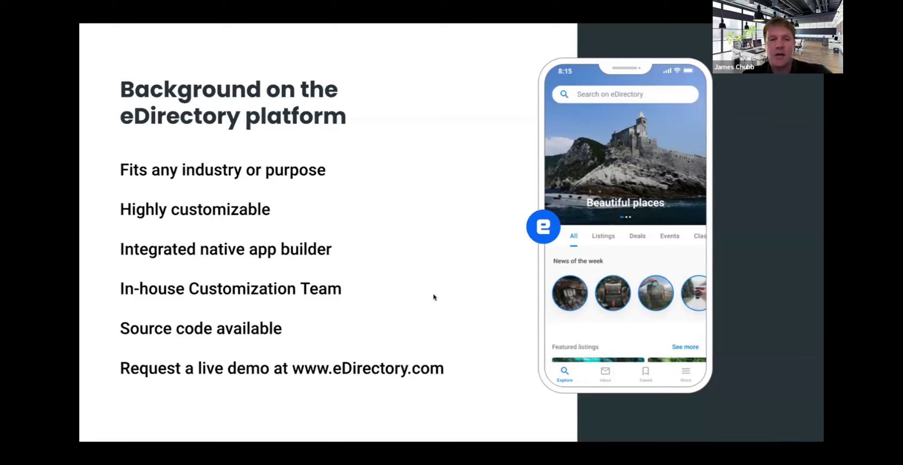
click(471, 297)
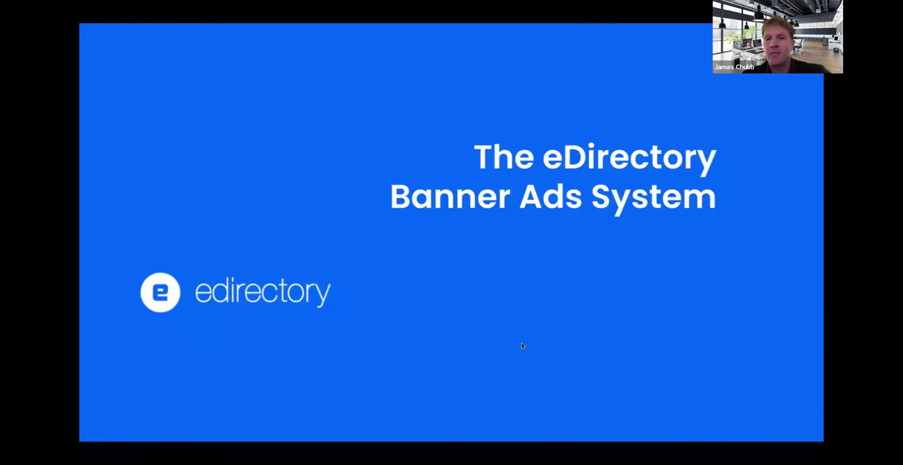
Step past the Summary slide to the Why using Banner Ads slide
click(537, 278)
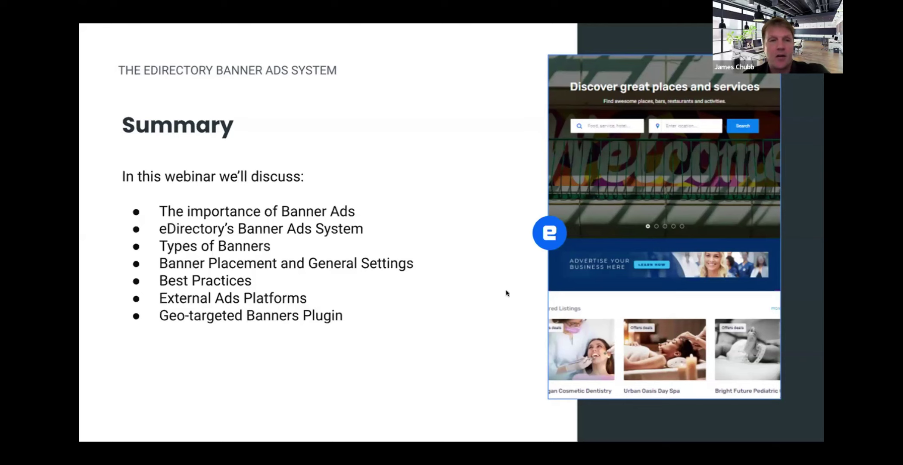
key(Right)
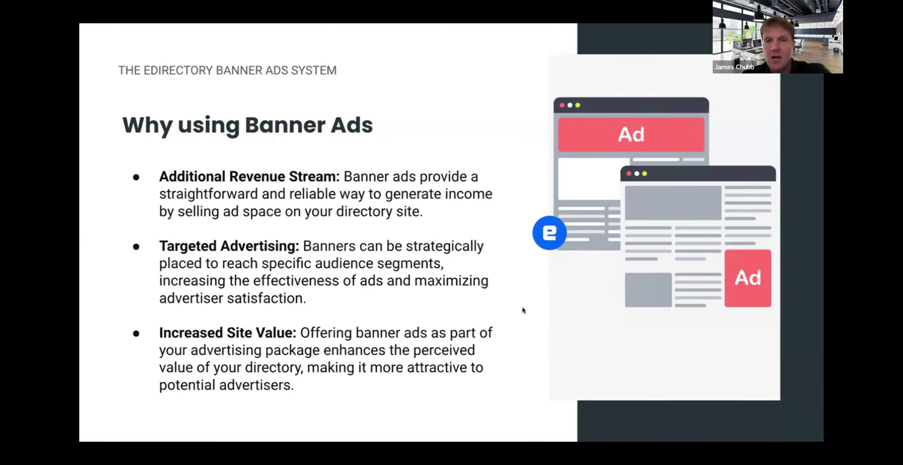
Advance to The eDirectory Banner Ads System overview slide listing its five features
key(Right)
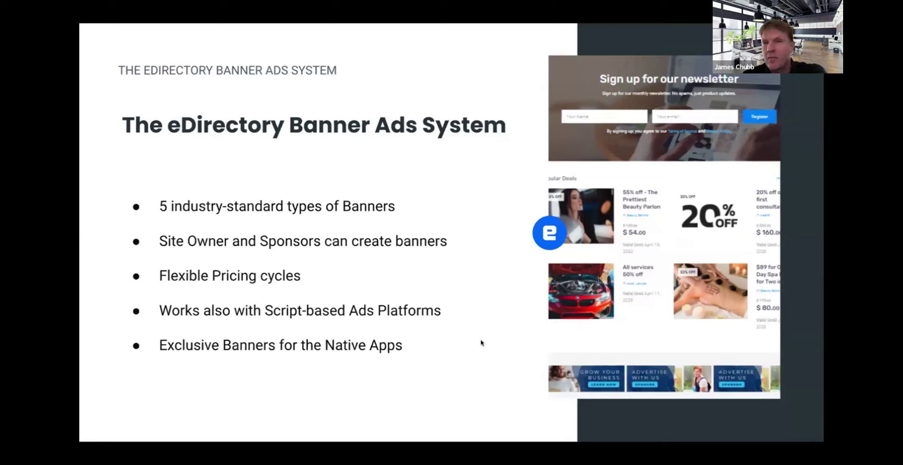
Advance through the Leaderboard and Wide Skyscraper slides to the Large Mobile (rectangle) slide
click(420, 361)
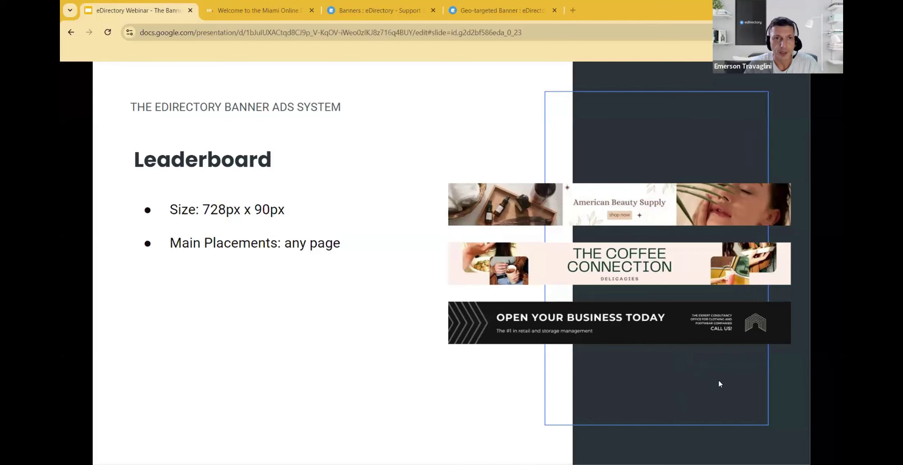
click(431, 315)
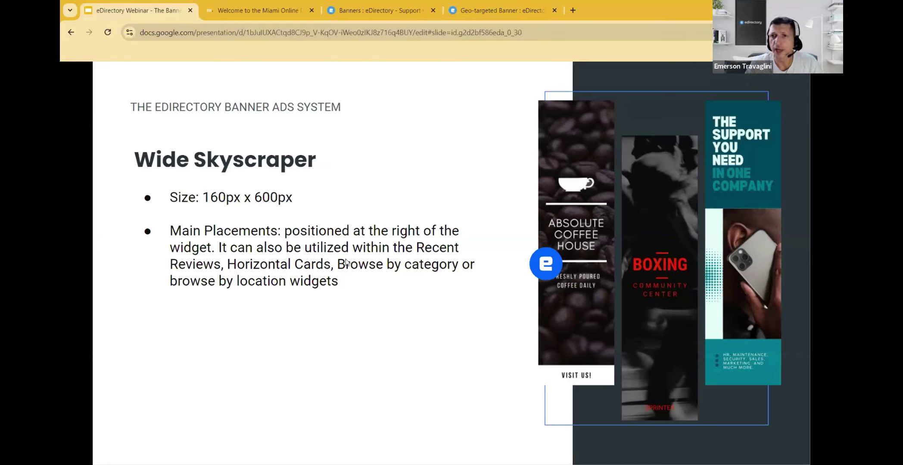
click(383, 330)
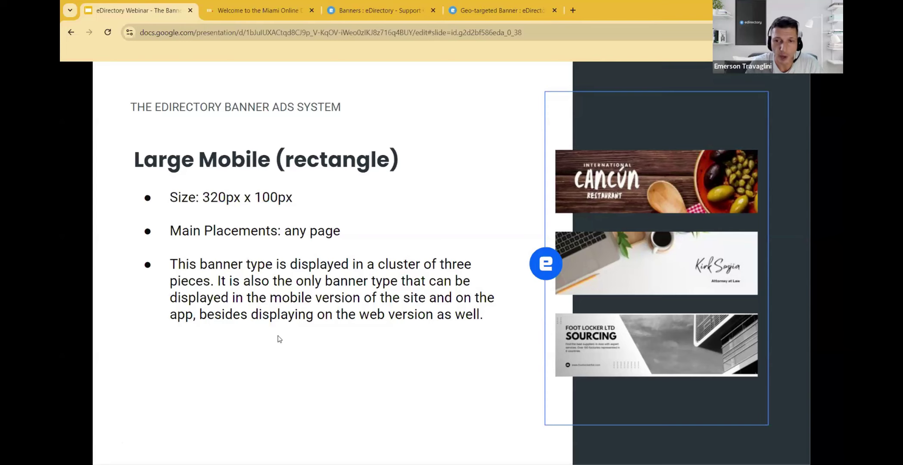
Step through the Square and Sponsored Links slides to the App-exclusive slide
click(407, 335)
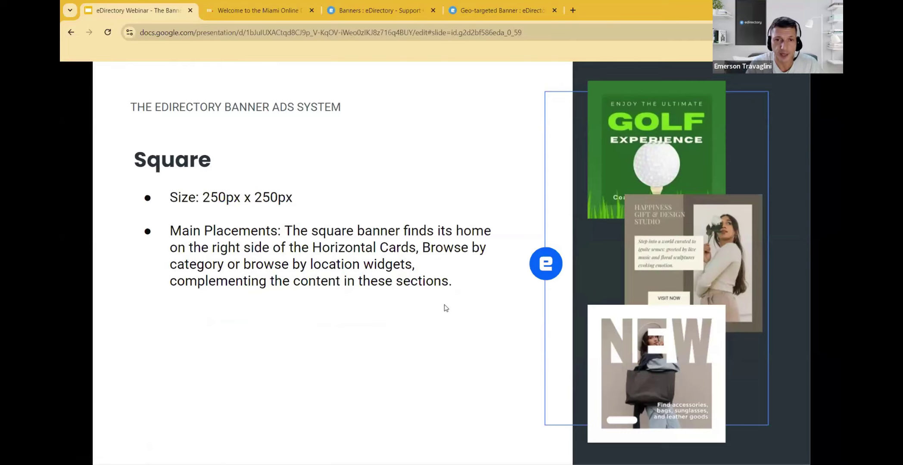
key(Right)
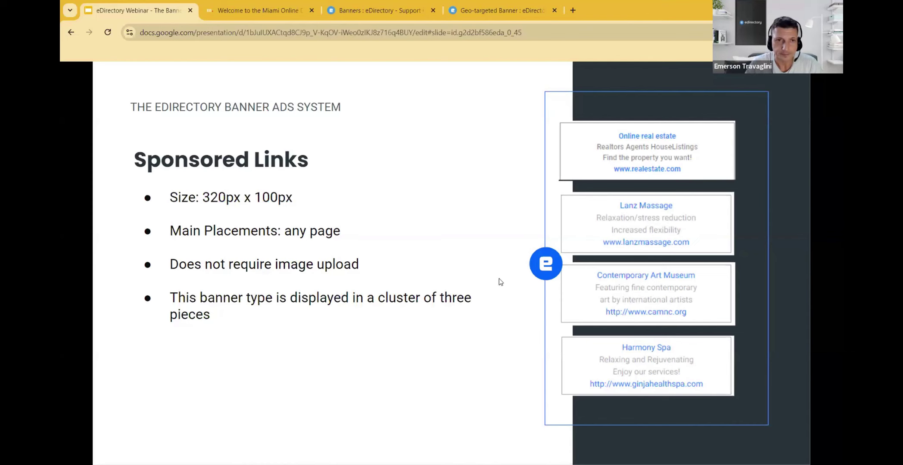
key(Right)
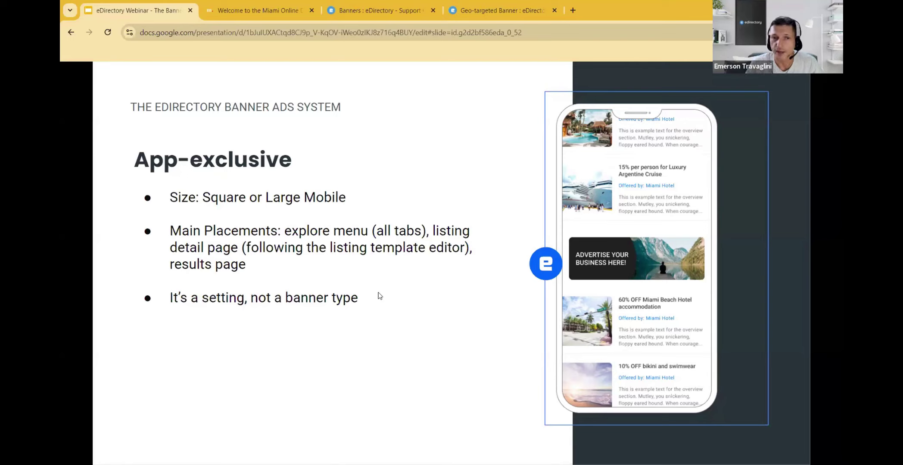
Show the Banner Ads Widgets slide, then open Design > Page Editor in Site Manager
key(Right)
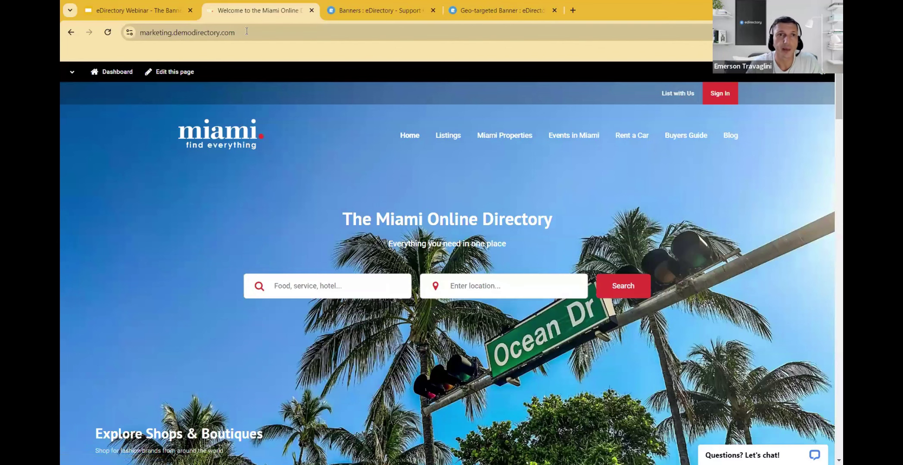
click(247, 32)
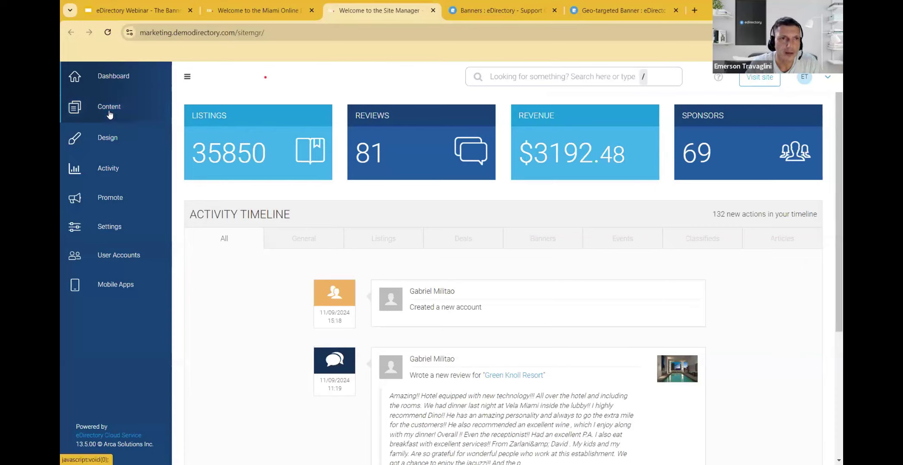
click(105, 140)
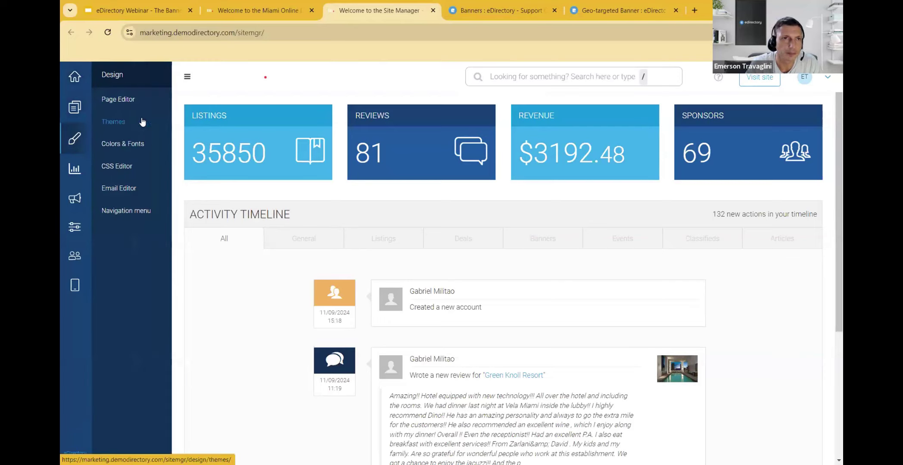
click(124, 99)
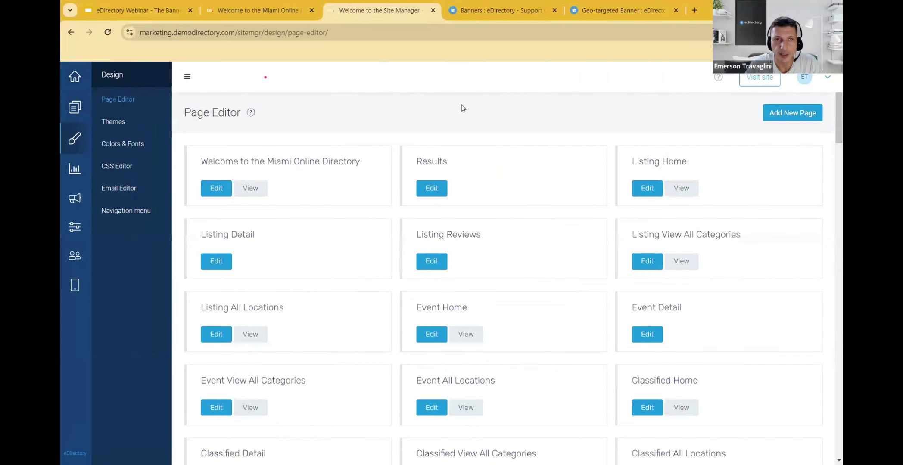
Edit the Miami Online Directory homepage layout down to its 3 rectangle ad bar widget
click(217, 195)
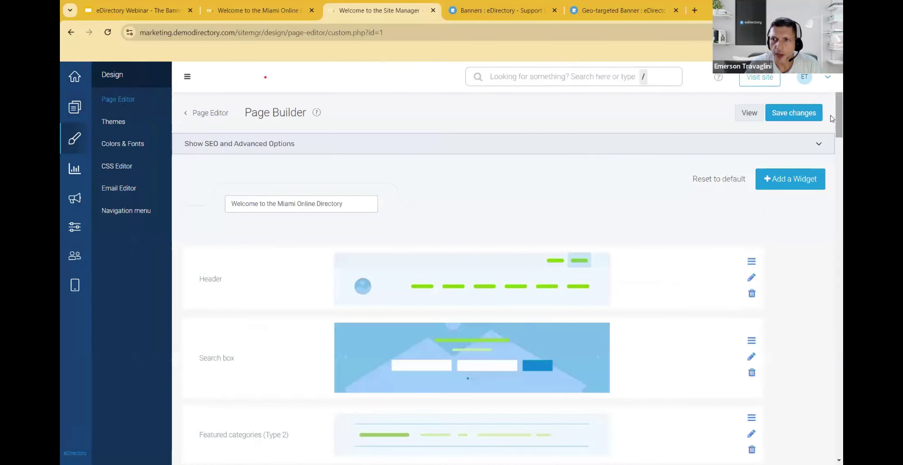
scroll(832, 124, down, 2)
scroll(832, 123, down, 5)
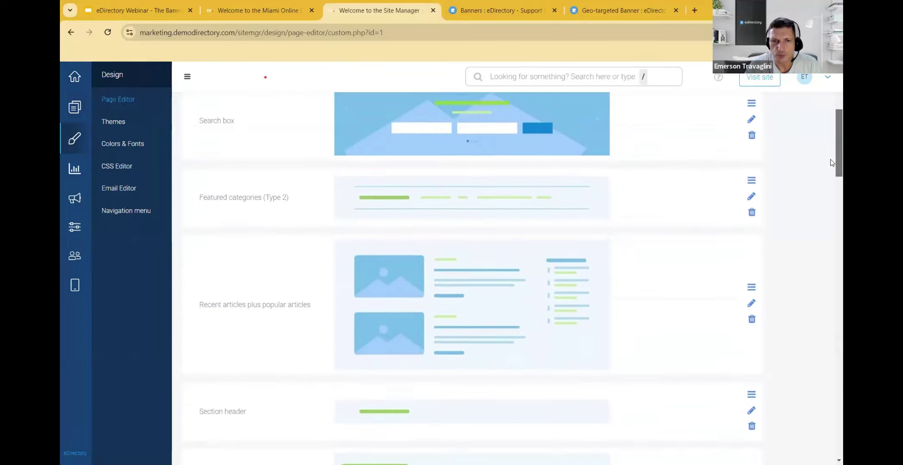
scroll(832, 164, down, 7)
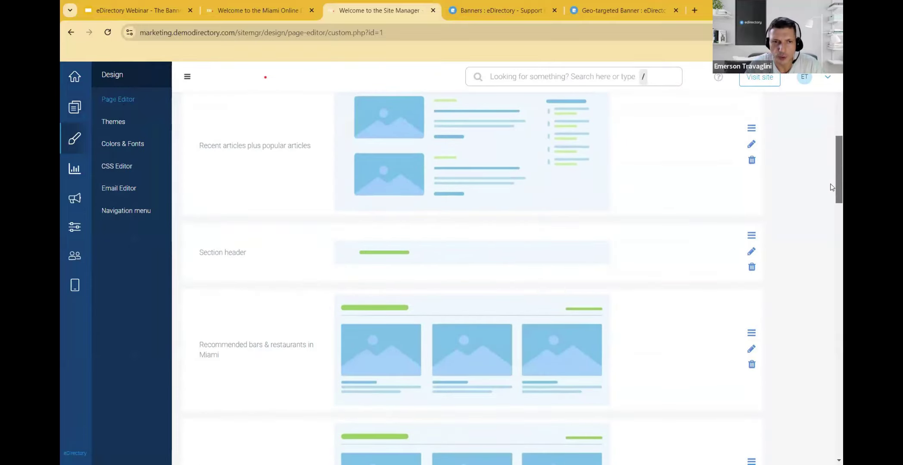
scroll(832, 216, down, 2)
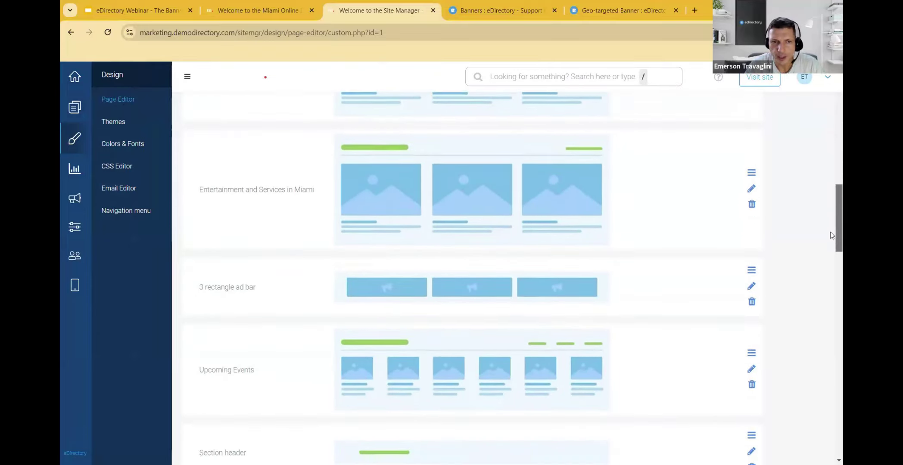
scroll(832, 238, down, 1)
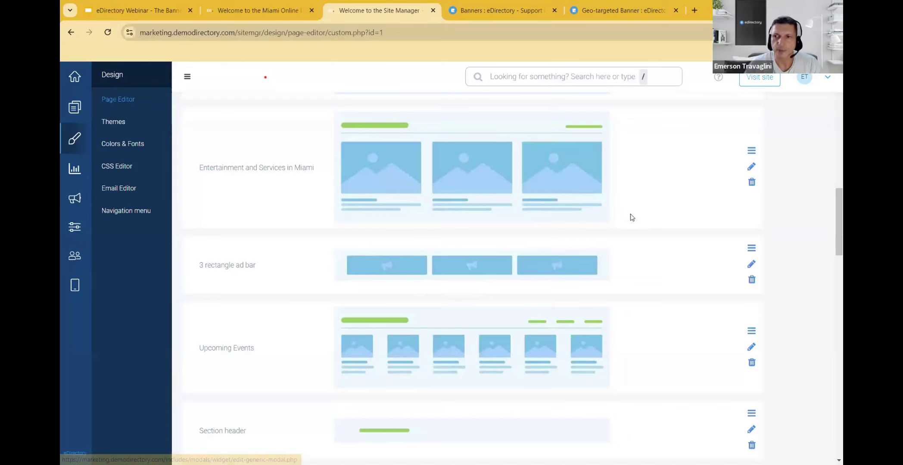
scroll(831, 243, up, 1)
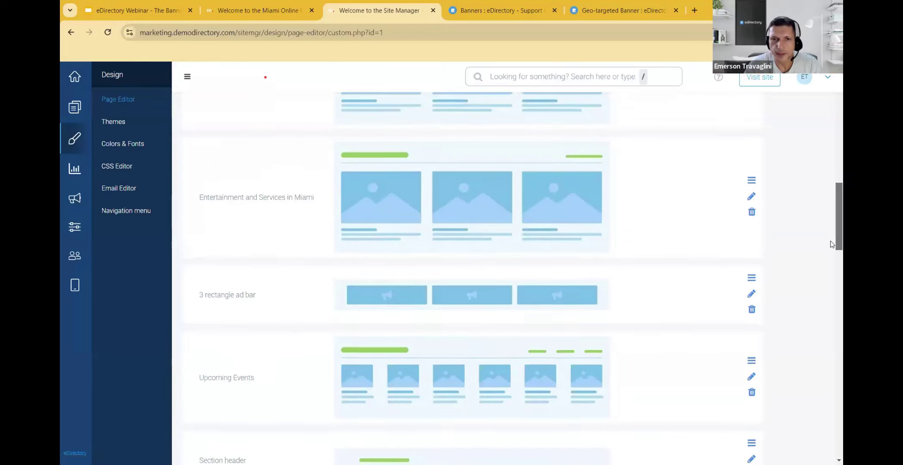
scroll(831, 243, down, 1)
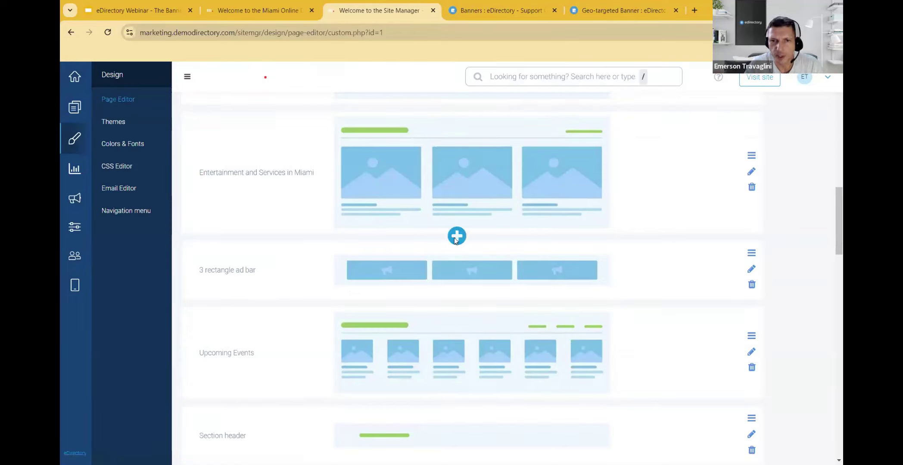
Insert a Leaderboard ad bar (728x90) widget below Entertainment and Services in Miami
click(456, 237)
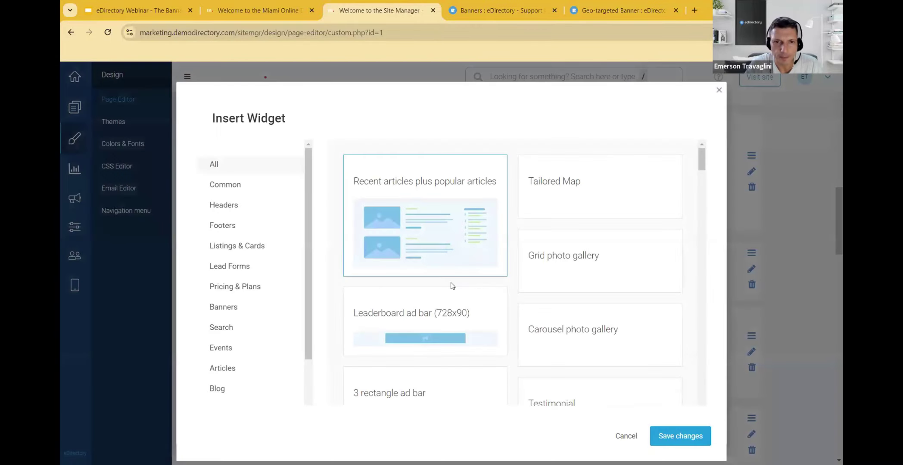
click(224, 308)
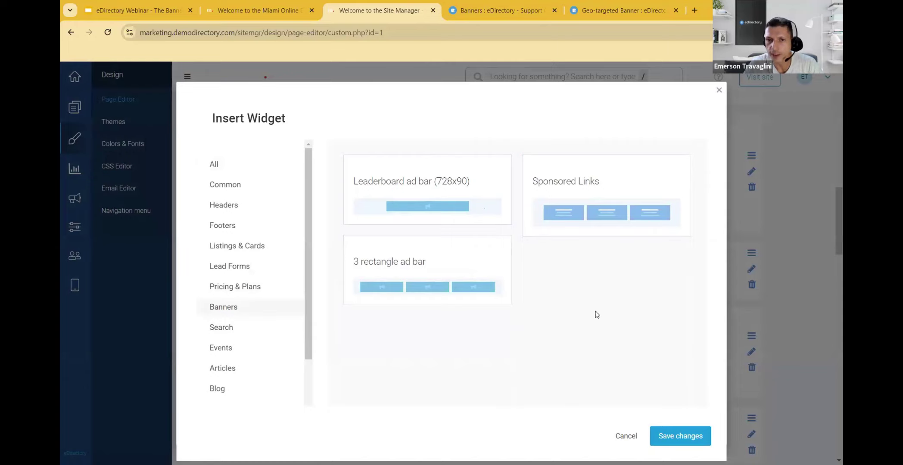
click(421, 196)
click(692, 438)
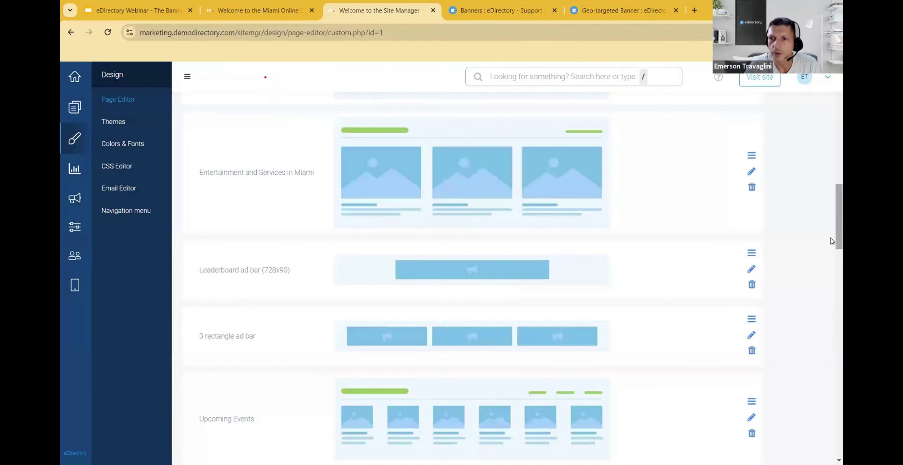
Save the homepage layout with the new leaderboard widget
scroll(832, 247, down, 2)
scroll(832, 247, down, 3)
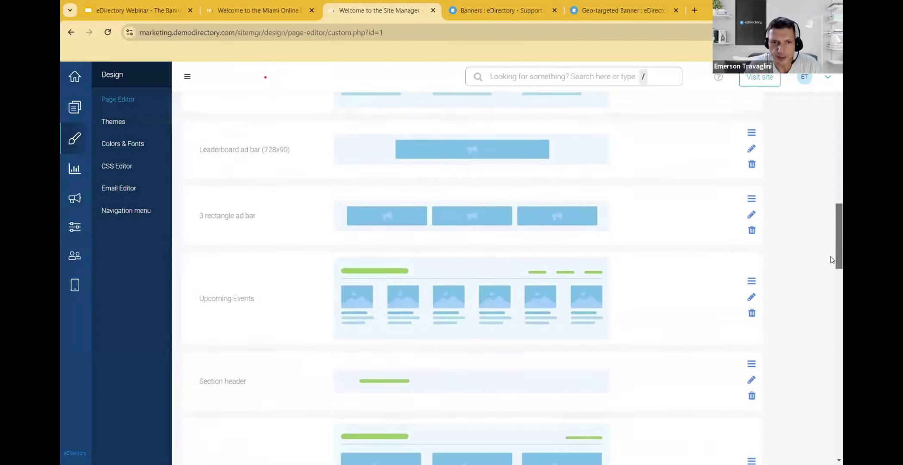
scroll(832, 263, down, 1)
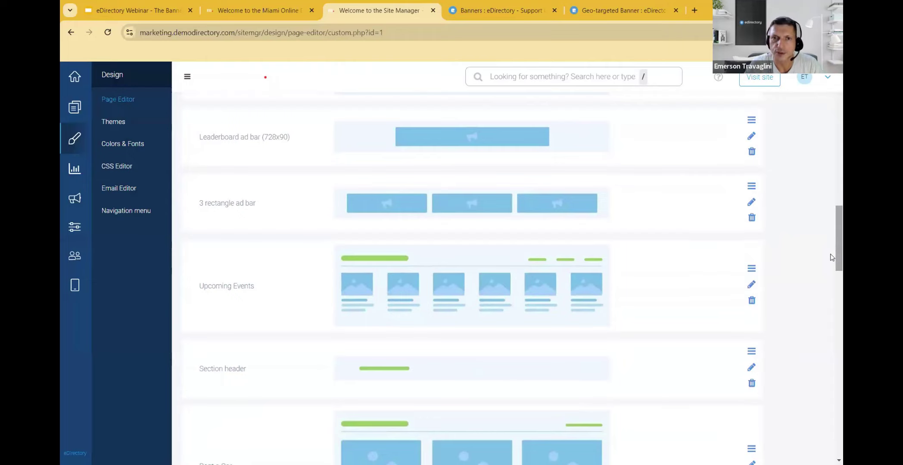
drag(831, 240, 829, 110)
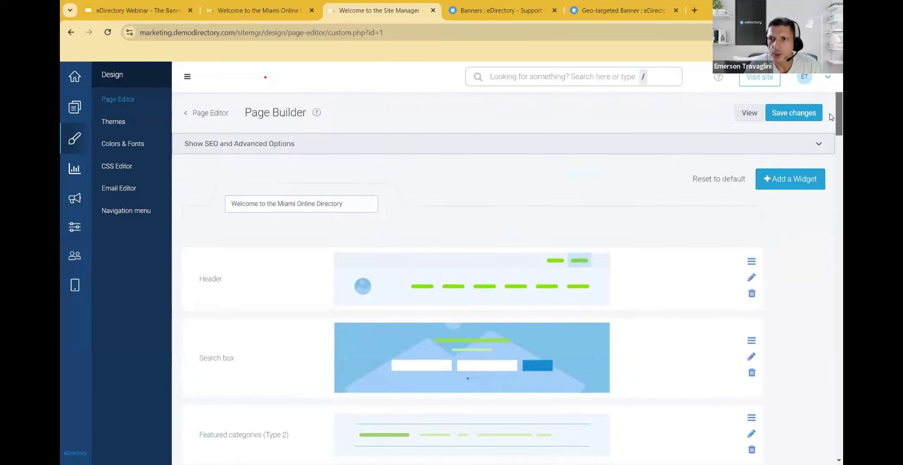
click(786, 117)
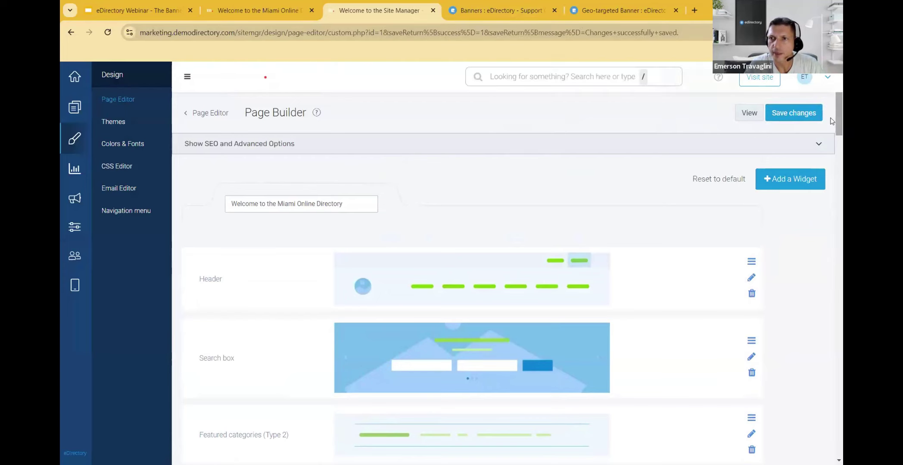
scroll(831, 129, down, 5)
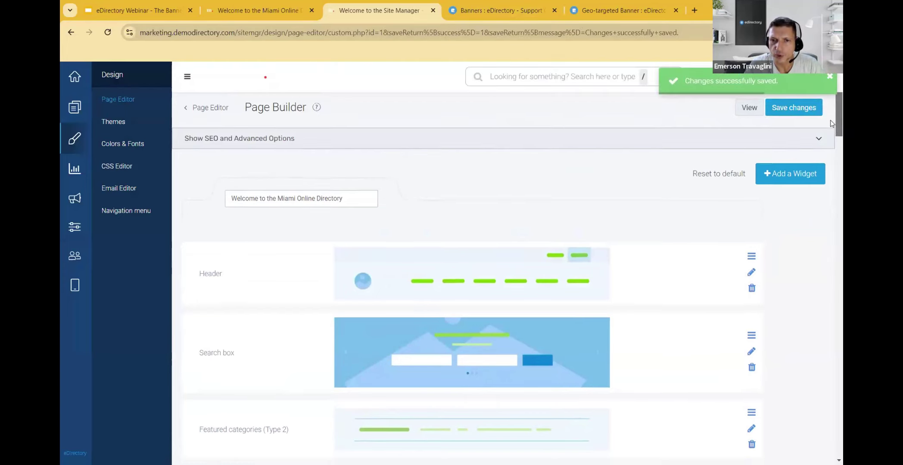
scroll(831, 164, down, 3)
scroll(832, 180, down, 3)
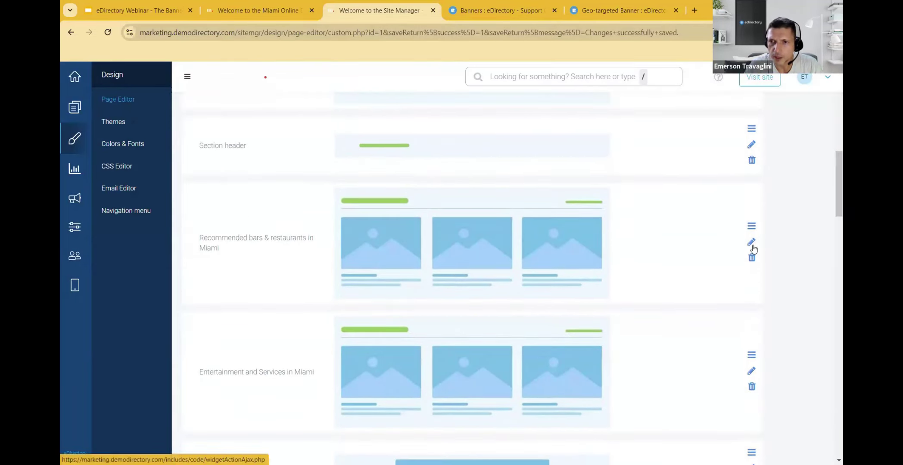
Set the Recommended bars & restaurants in Miami section to Square banners view mode and save
click(751, 242)
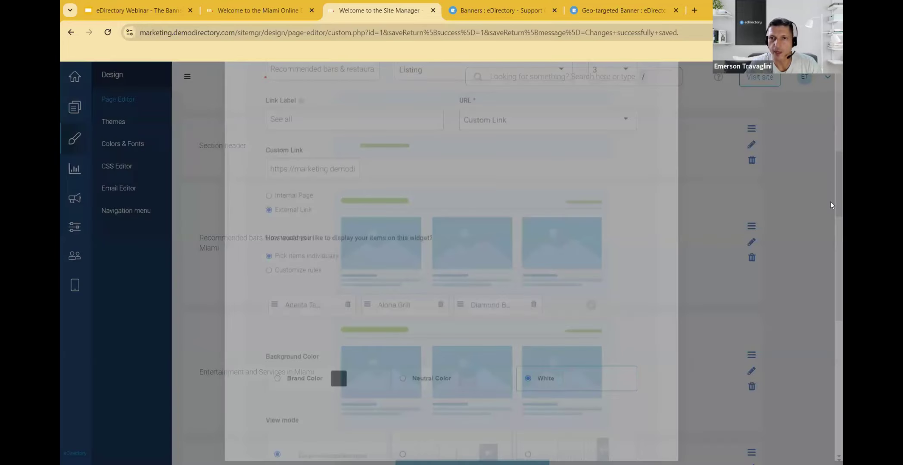
scroll(831, 202, down, 1)
scroll(830, 201, down, 3)
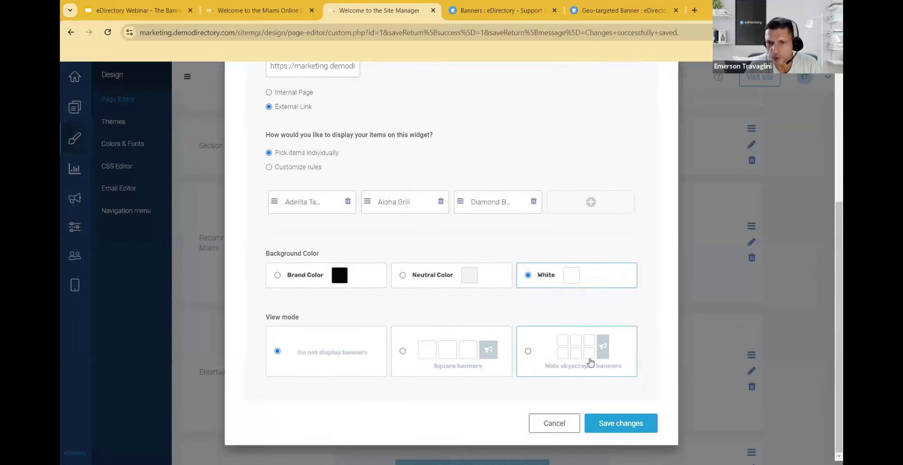
click(403, 353)
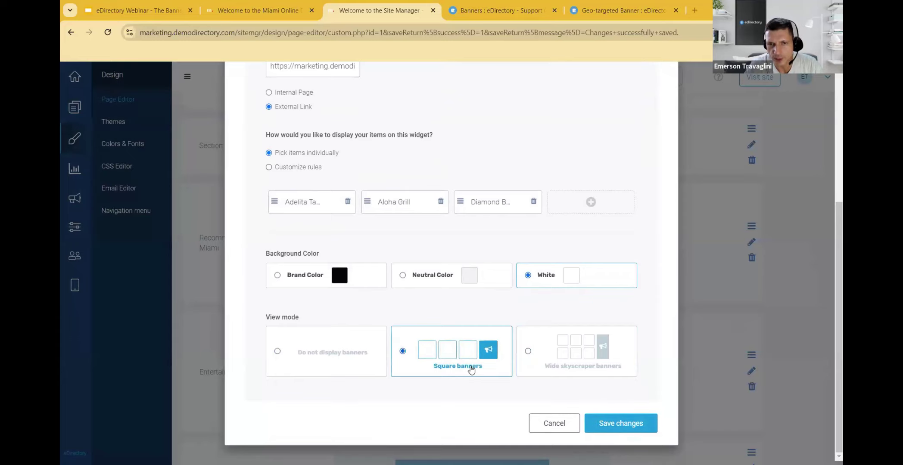
click(625, 424)
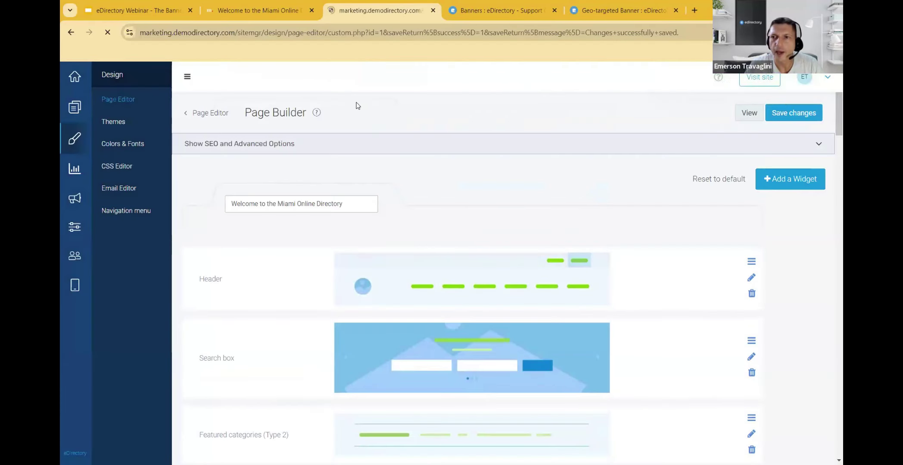
Reload the live Miami homepage to check the new leaderboard banner, then return to Site Manager
click(274, 10)
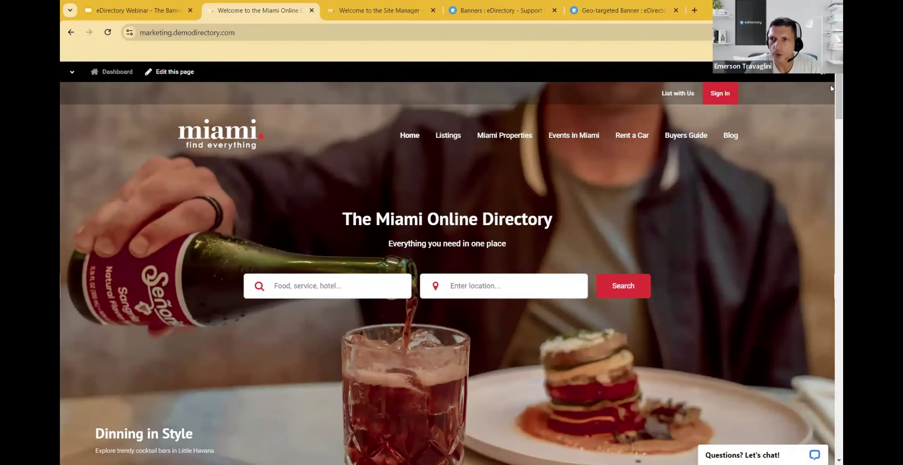
scroll(831, 98, down, 7)
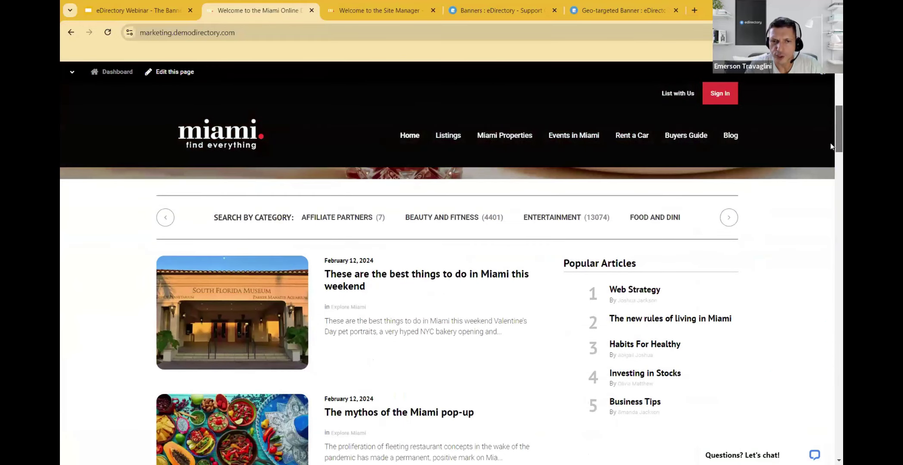
scroll(831, 147, down, 8)
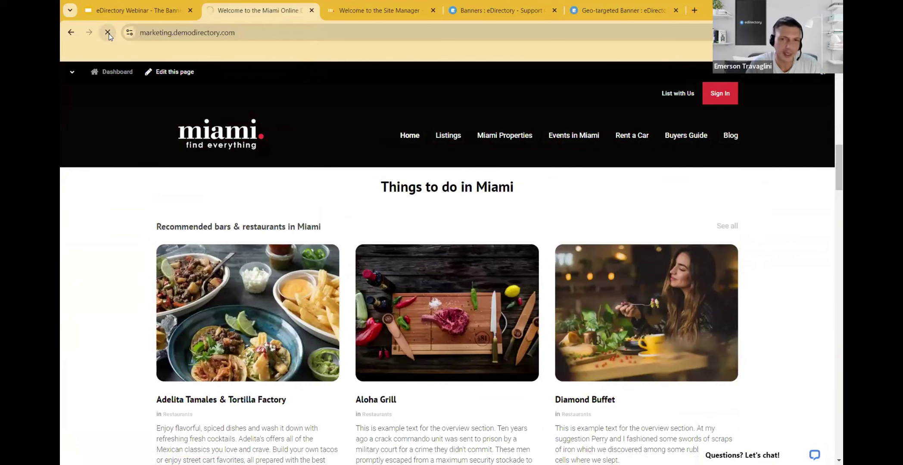
click(108, 33)
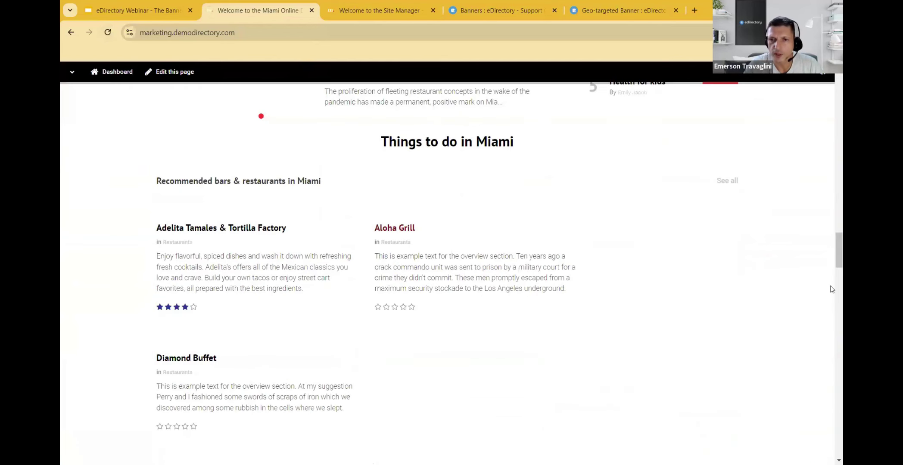
scroll(832, 190, down, 3)
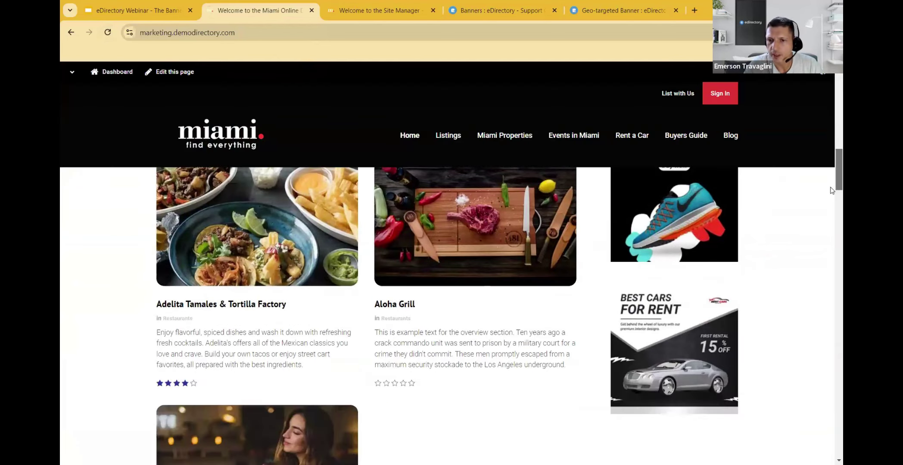
scroll(632, 454, up, 1)
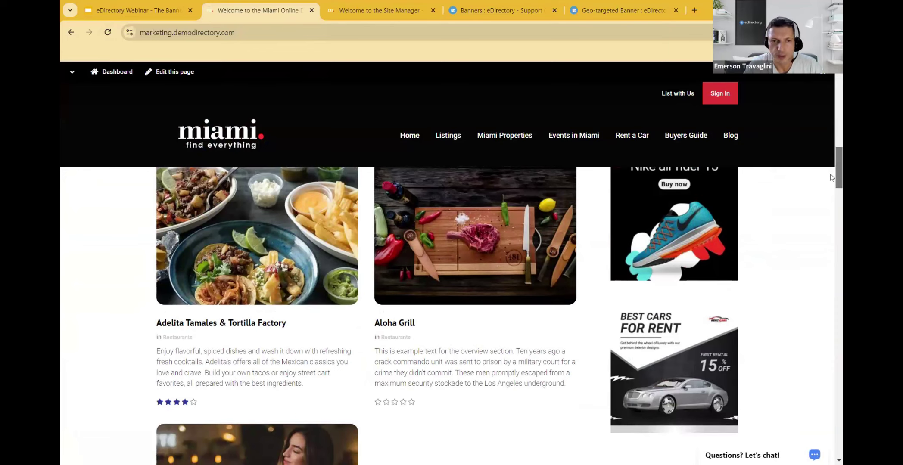
drag(831, 177, 832, 269)
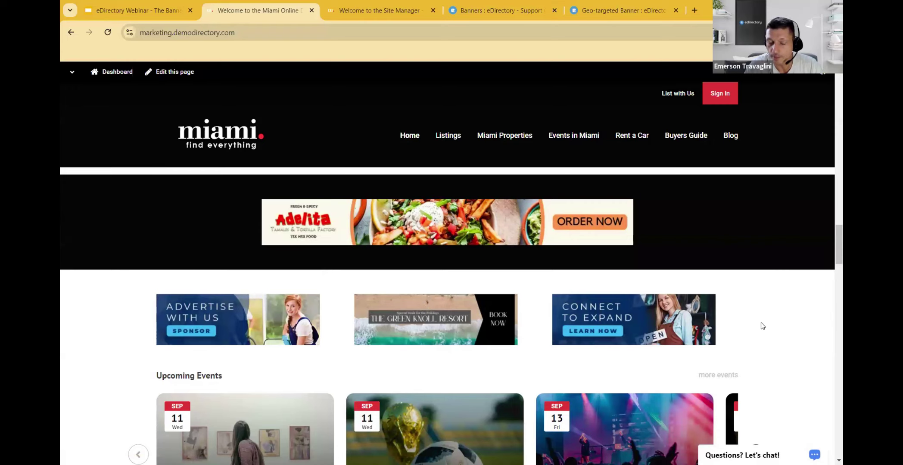
scroll(831, 257, down, 2)
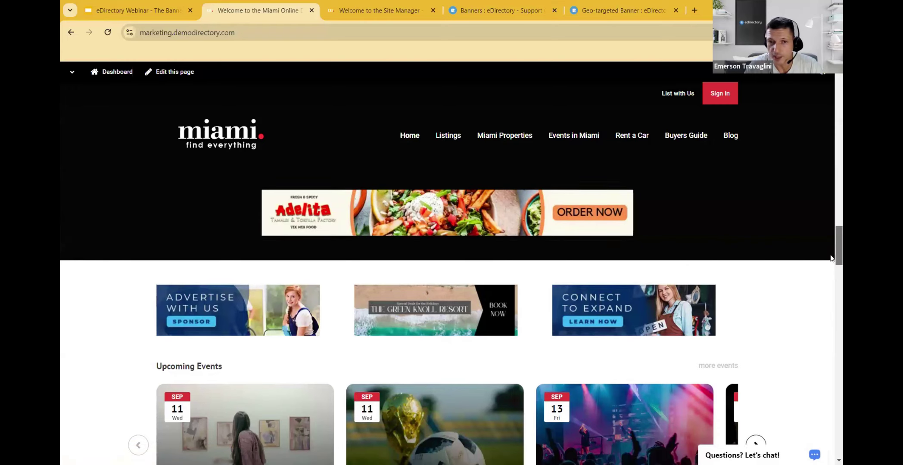
drag(831, 262, 826, 88)
click(346, 11)
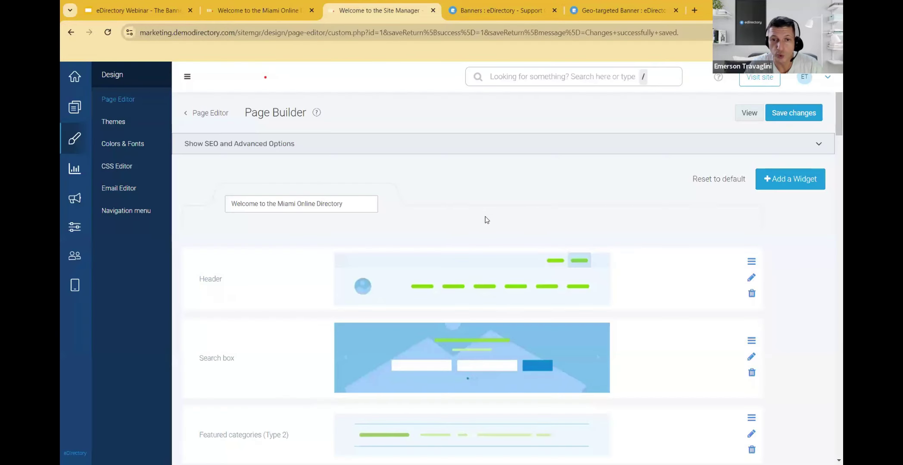
Scroll through the Page Editor's list of site pages, then open Content > Listings
click(211, 113)
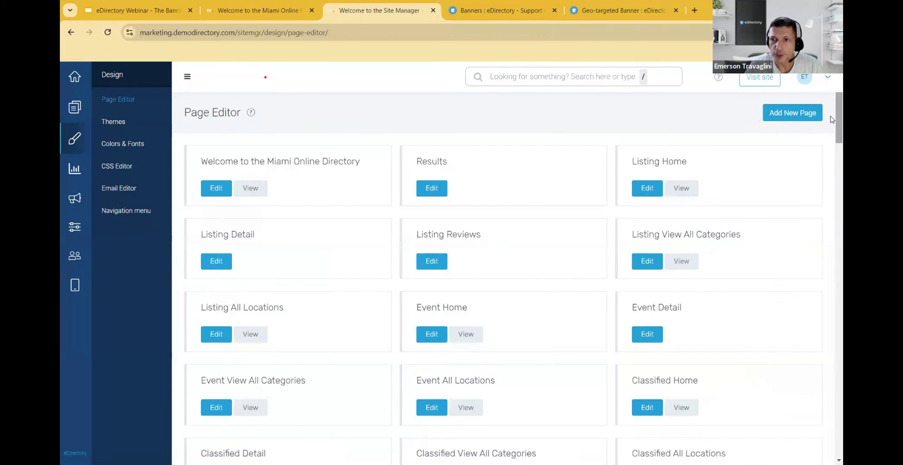
drag(832, 120, 831, 307)
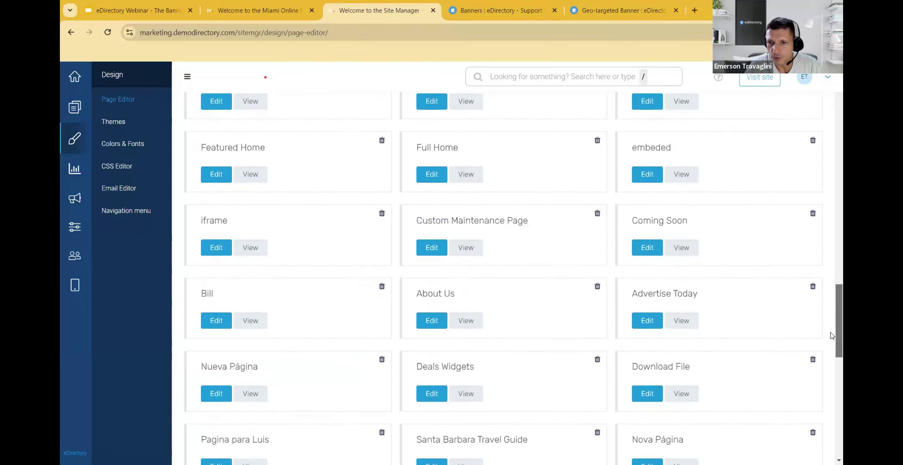
scroll(832, 340, down, 10)
scroll(832, 222, up, 15)
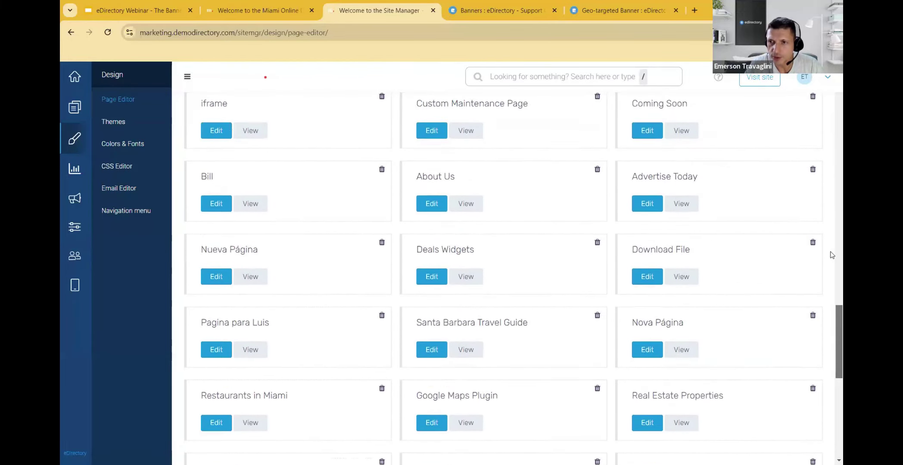
scroll(832, 222, up, 15)
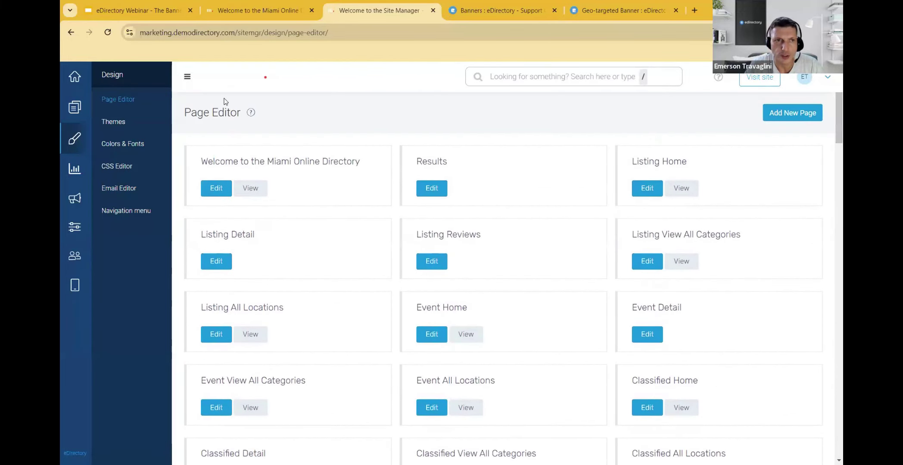
click(75, 109)
click(113, 100)
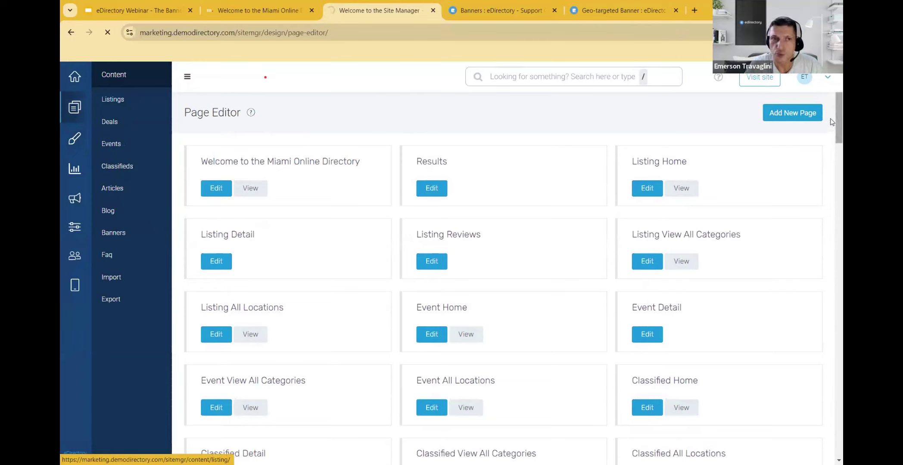
Open the Restaurant Listing with Marketplace widget template for editing from the Listing templates
click(125, 103)
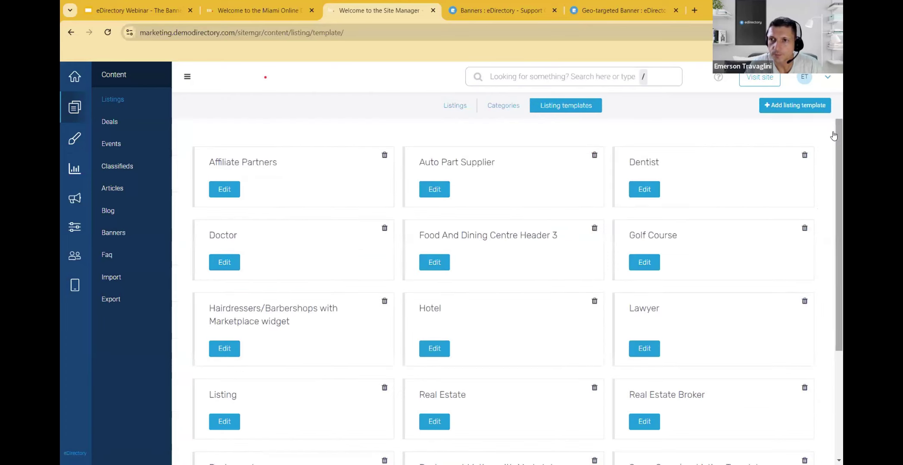
drag(834, 139, 834, 199)
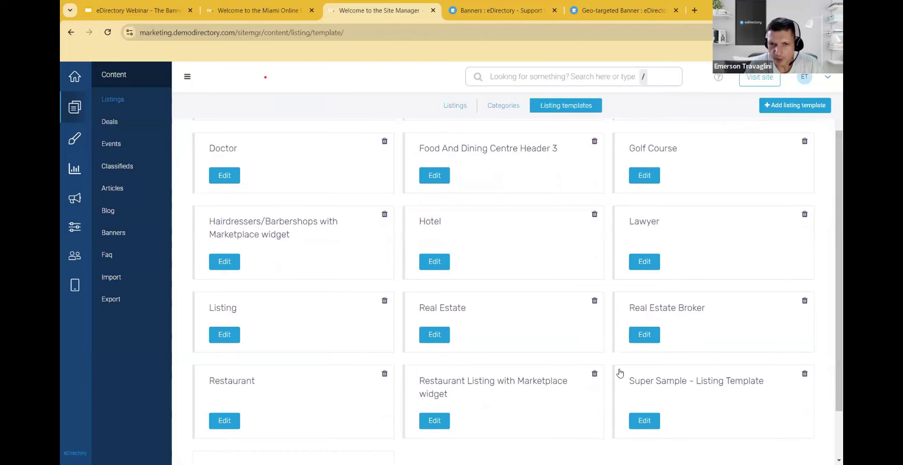
click(438, 427)
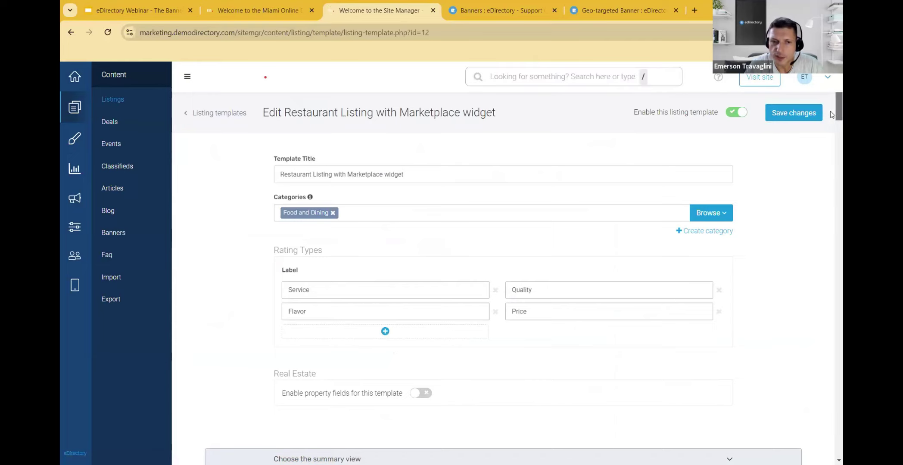
Insert a Wide Skyscraper Banner widget directly below Description in the Overview tab
scroll(831, 173, down, 2)
drag(832, 125, 831, 177)
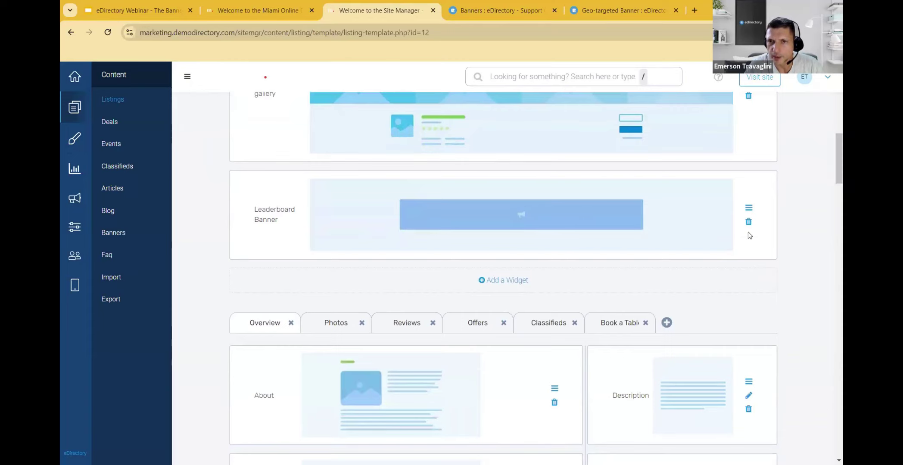
drag(832, 182, 831, 201)
mouse_move(682, 236)
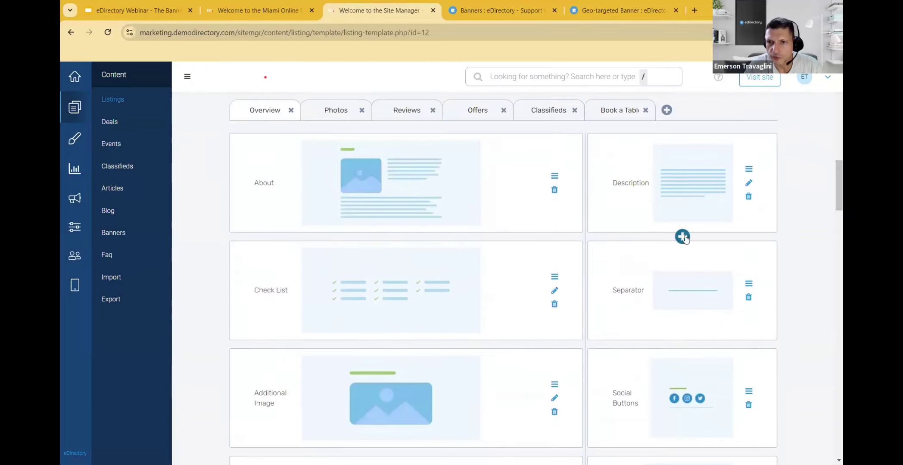
click(682, 237)
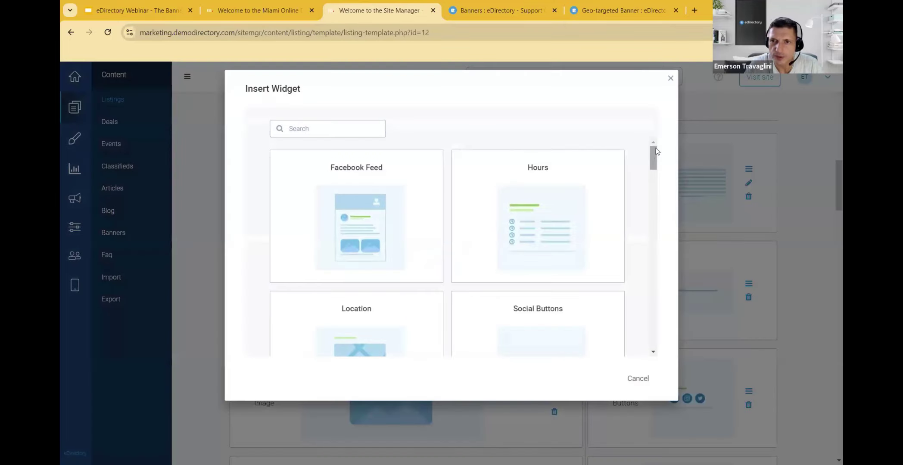
drag(655, 156, 655, 195)
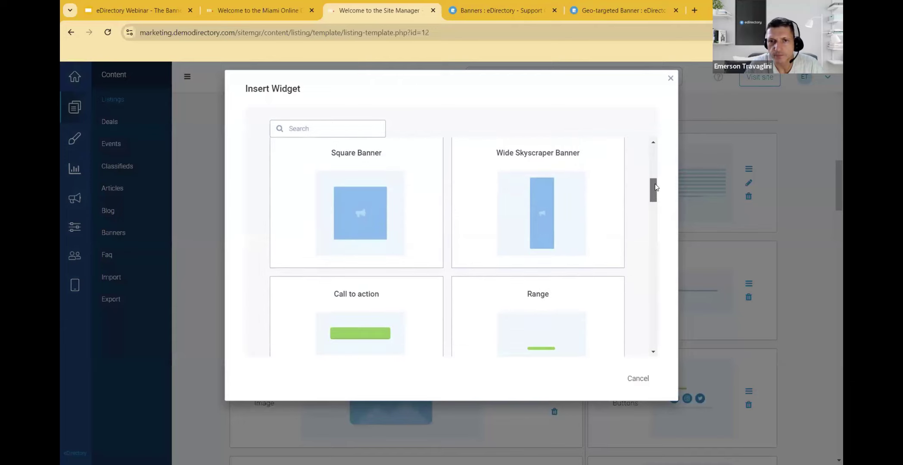
click(540, 205)
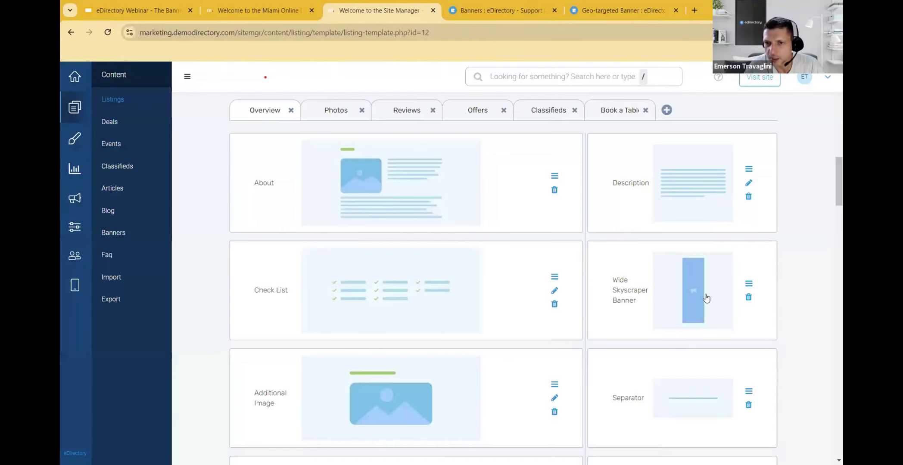
scroll(834, 203, down, 2)
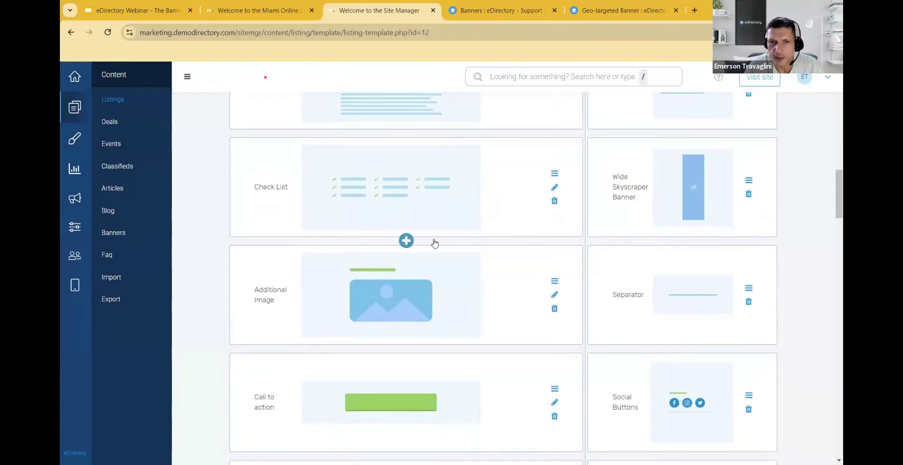
Insert a Square Banner widget under the Check List, then save the Restaurant Listing template changes
click(406, 241)
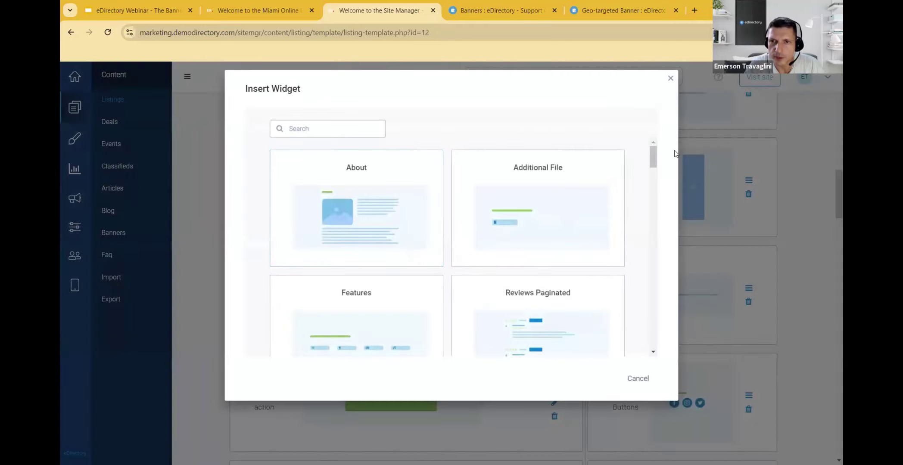
drag(652, 165, 645, 270)
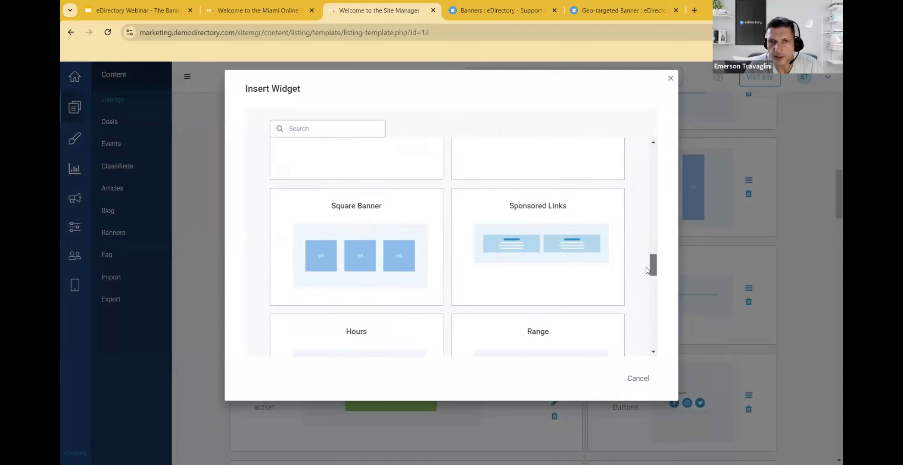
click(359, 261)
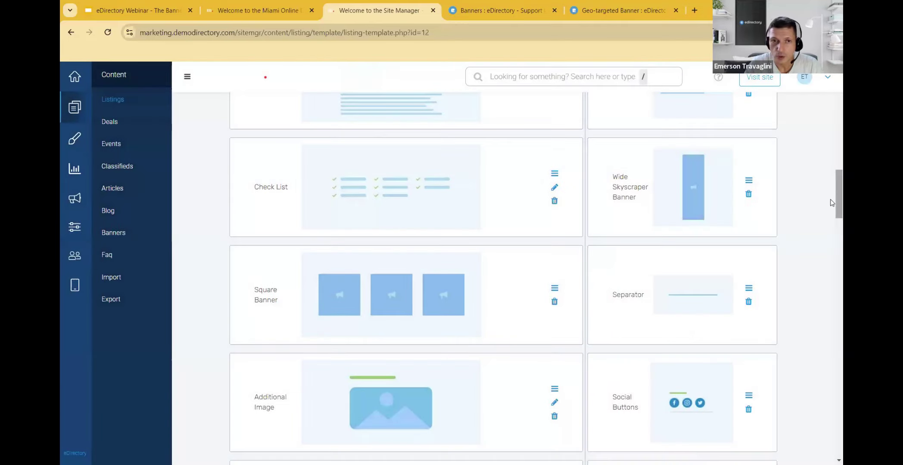
scroll(832, 181, up, 6)
scroll(832, 160, up, 10)
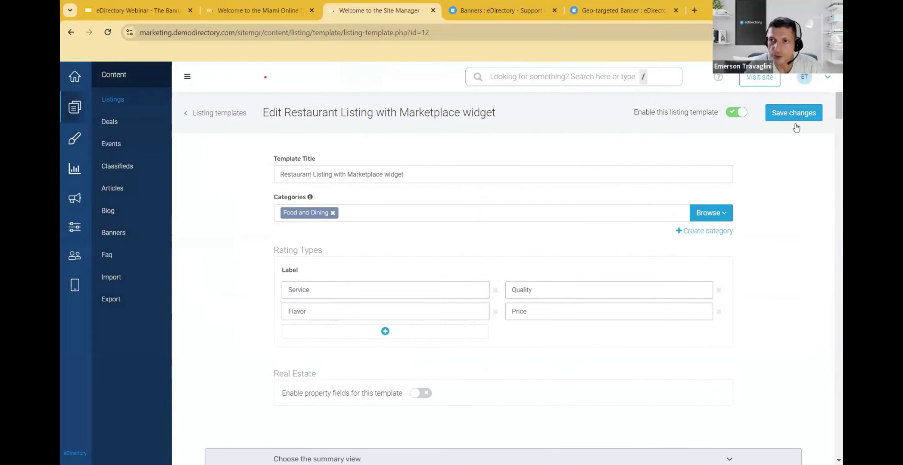
click(794, 113)
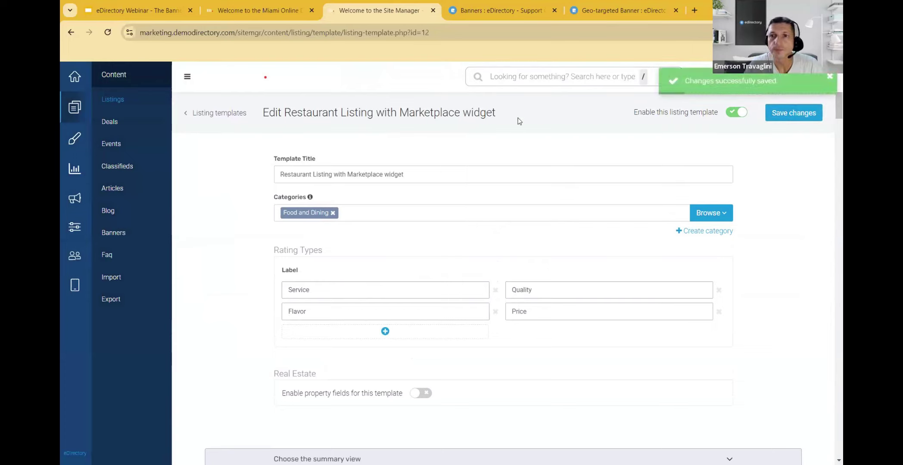
On the live Miami site, open the Adelita Tamales & Tortilla Factory listing and find its Nike air rider 15 banner
click(256, 6)
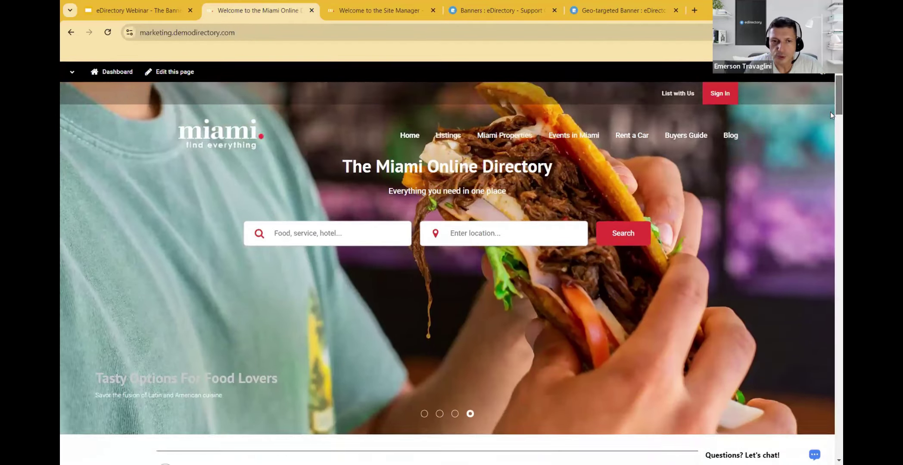
drag(830, 114, 831, 170)
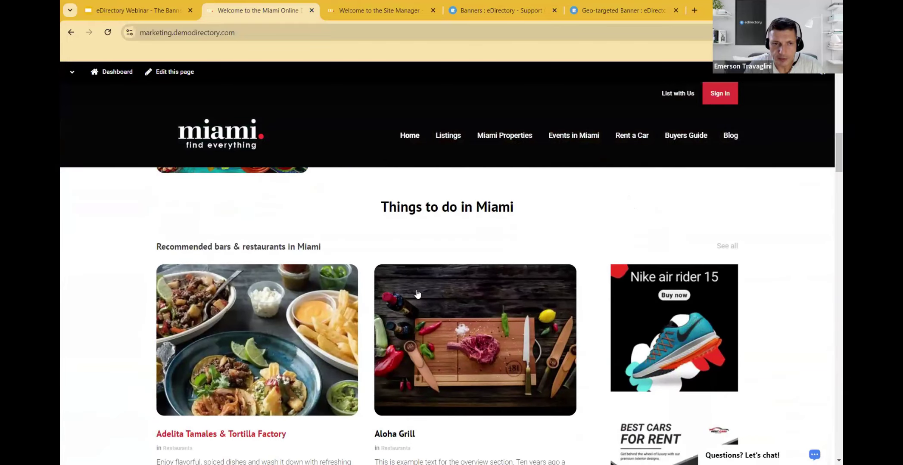
click(259, 288)
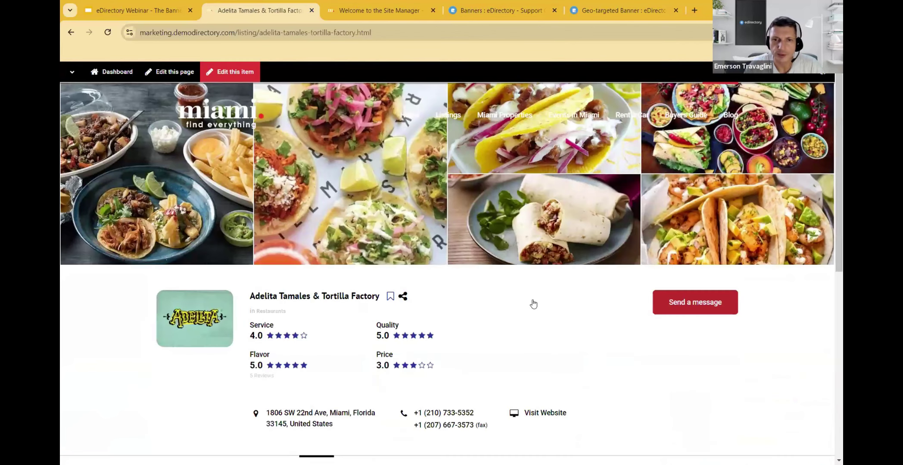
scroll(832, 175, down, 3)
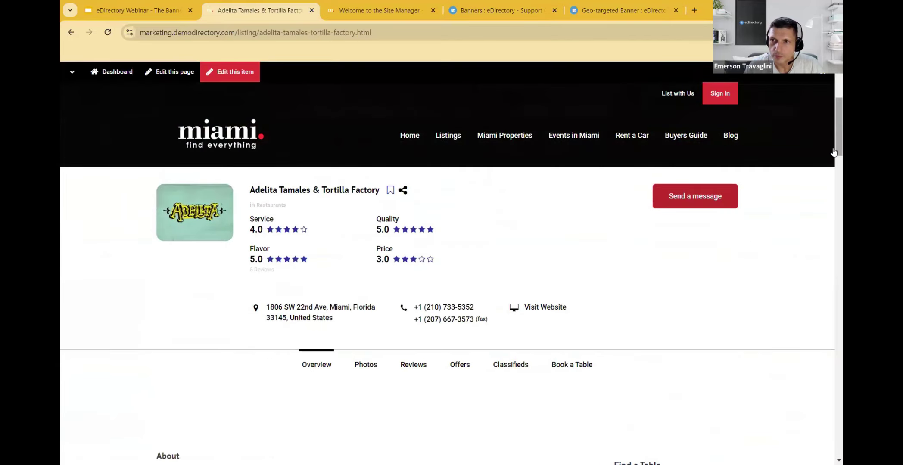
scroll(834, 267, down, 5)
scroll(835, 241, down, 10)
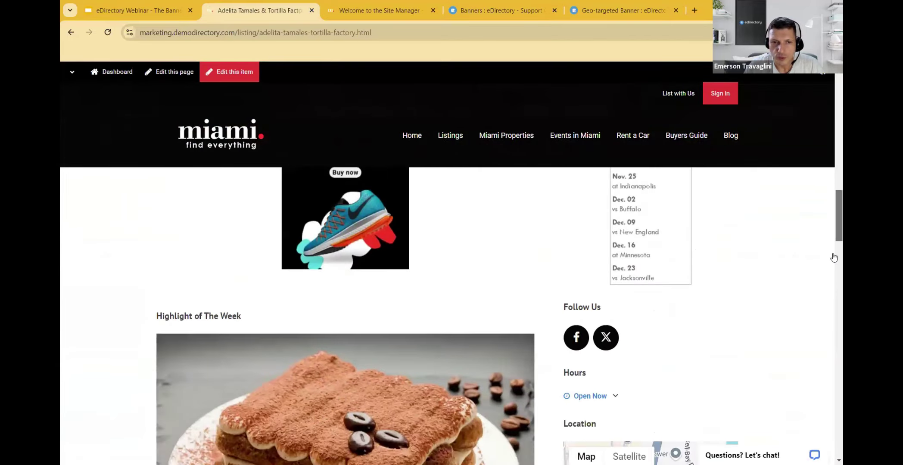
scroll(834, 241, up, 3)
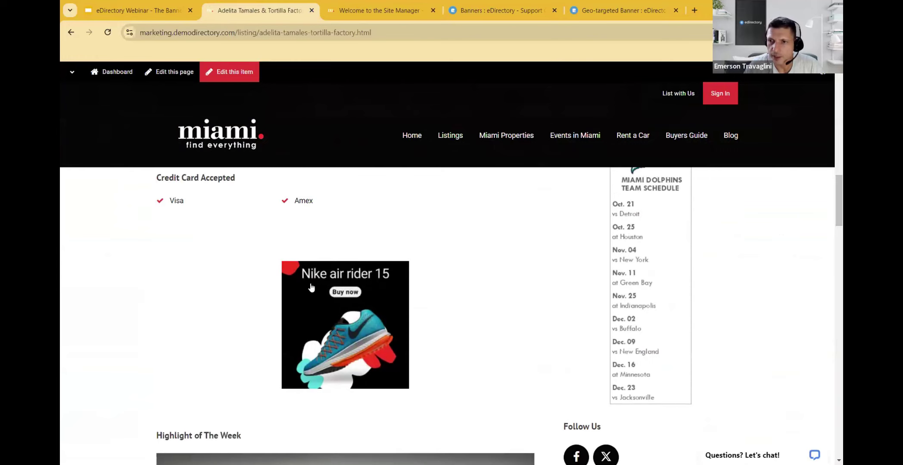
scroll(832, 213, up, 3)
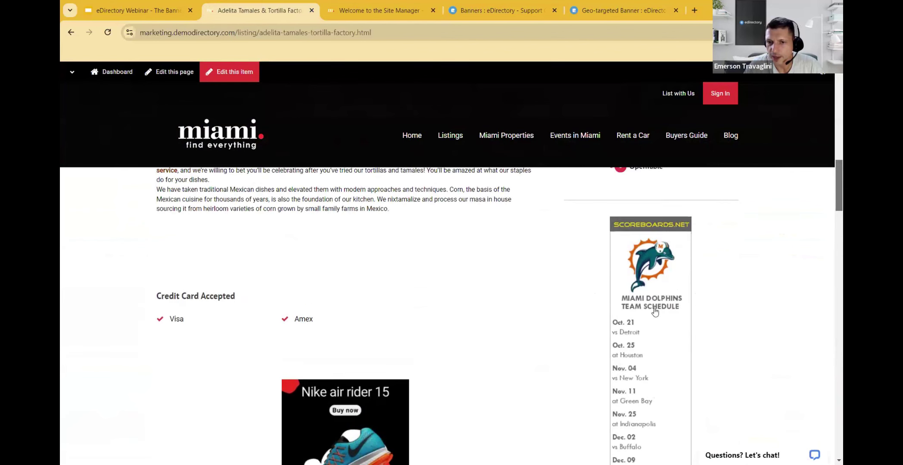
scroll(832, 189, up, 3)
scroll(830, 176, up, 6)
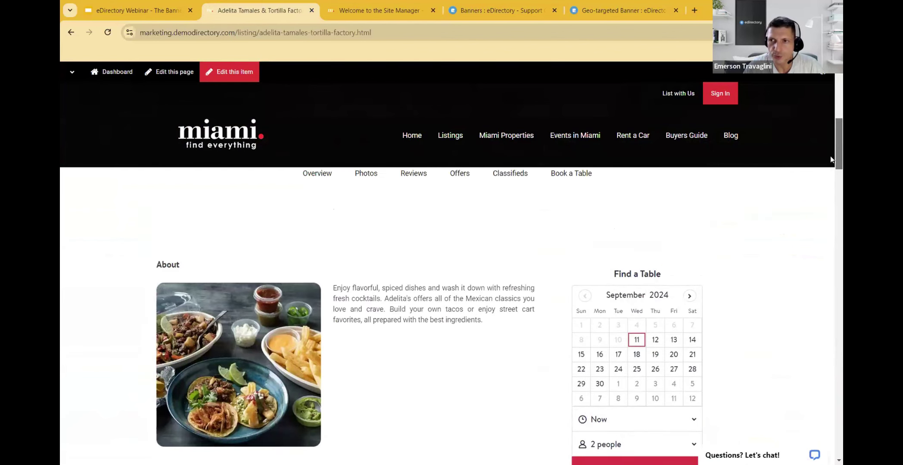
drag(831, 159, 829, 200)
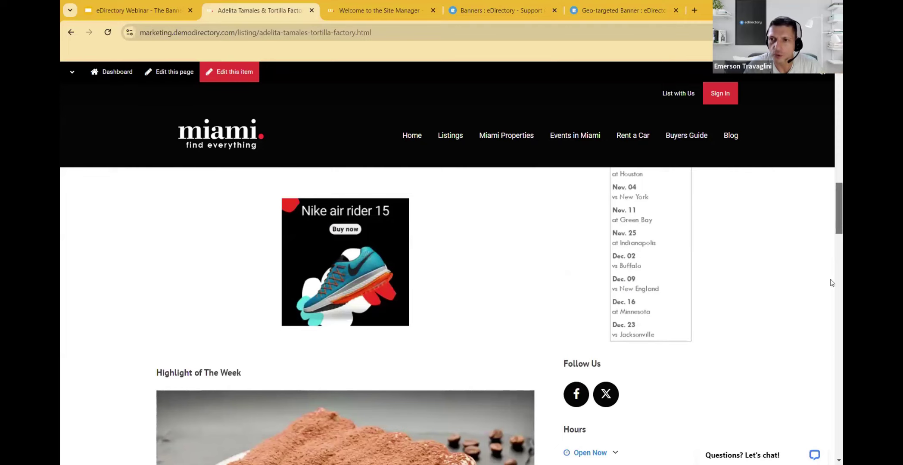
drag(831, 215, 828, 82)
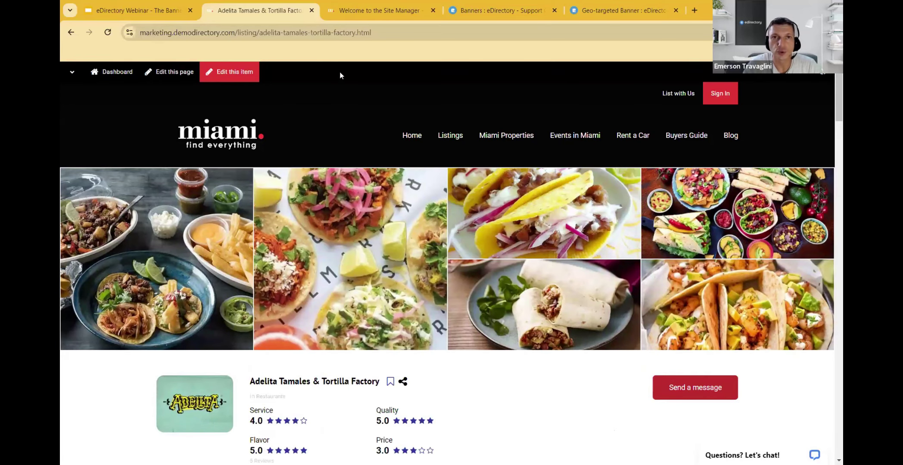
Leave the template editor for the Listing templates list, then open the Banners list
click(368, 10)
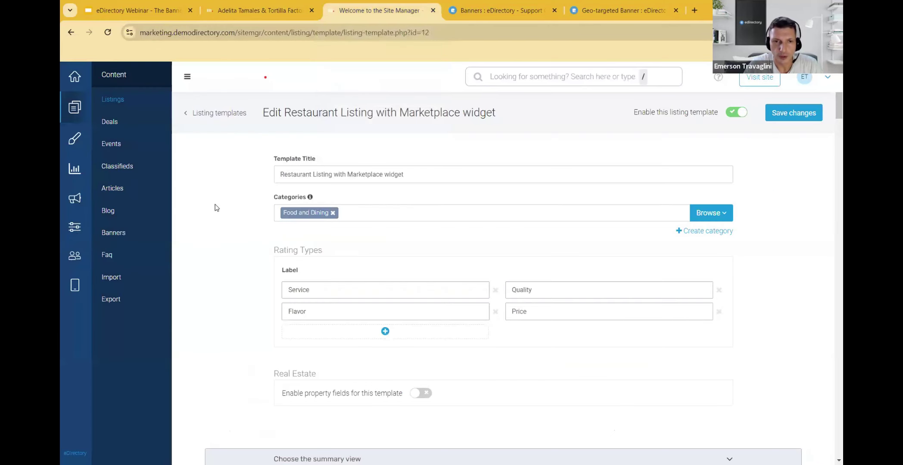
click(206, 114)
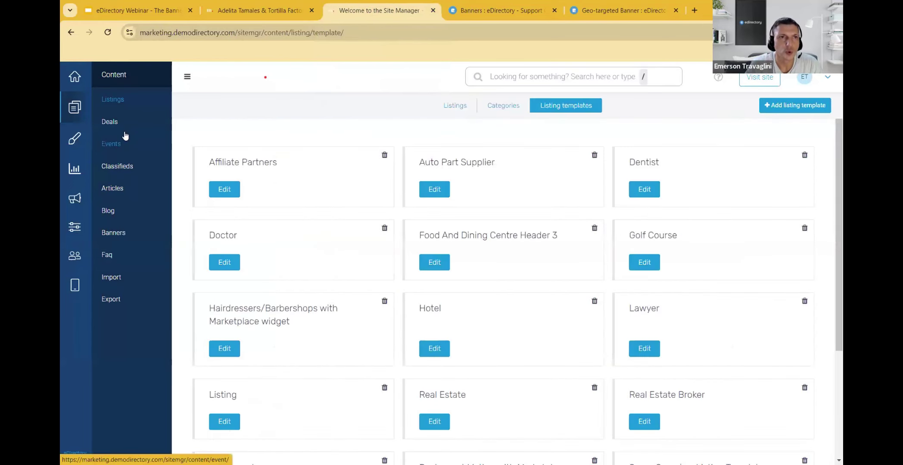
click(114, 233)
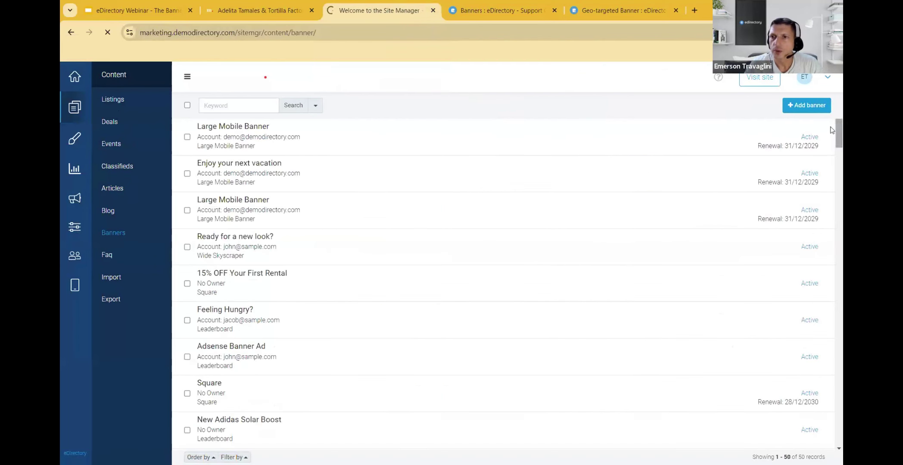
Start a new Leaderboard (728px x 90px) banner and review its Basic Information and Banner Details
click(805, 109)
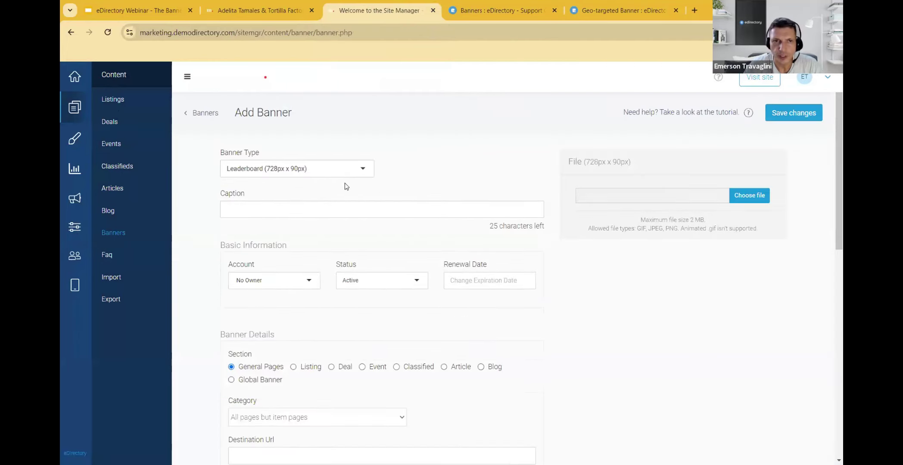
click(343, 176)
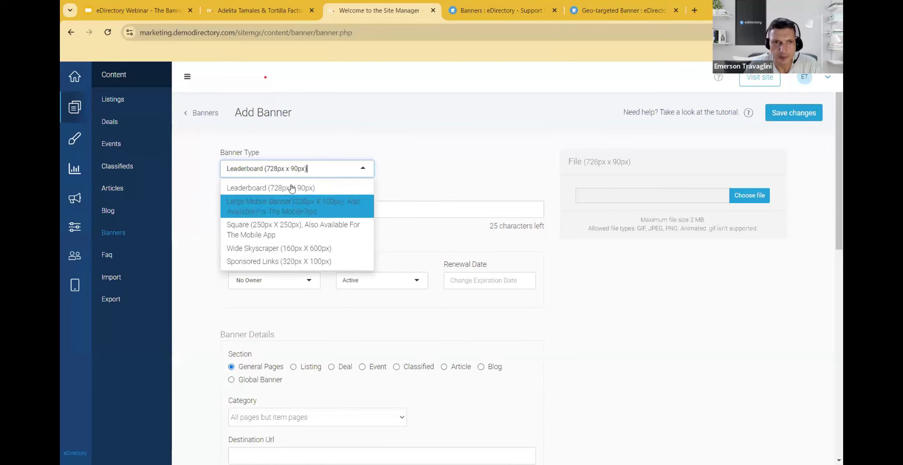
click(269, 186)
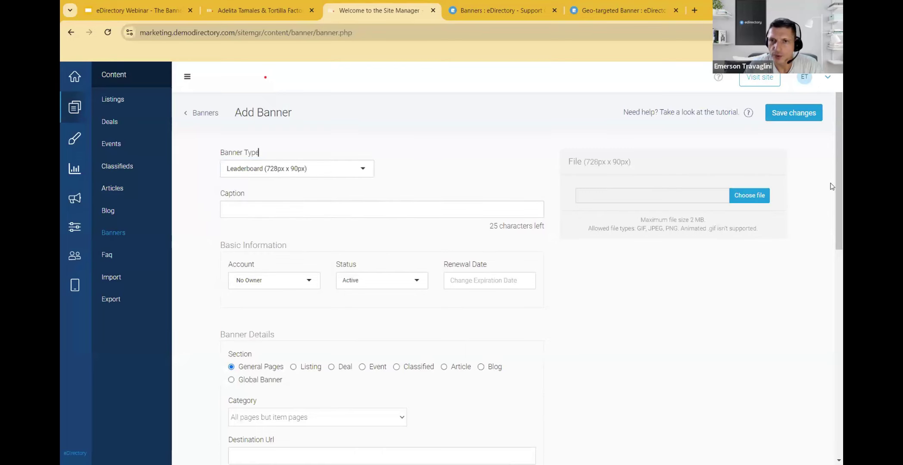
scroll(832, 189, down, 2)
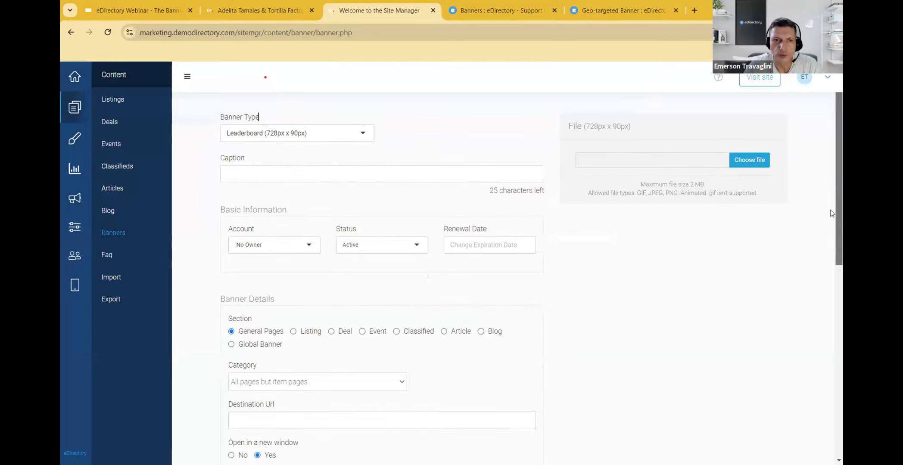
scroll(832, 235, down, 2)
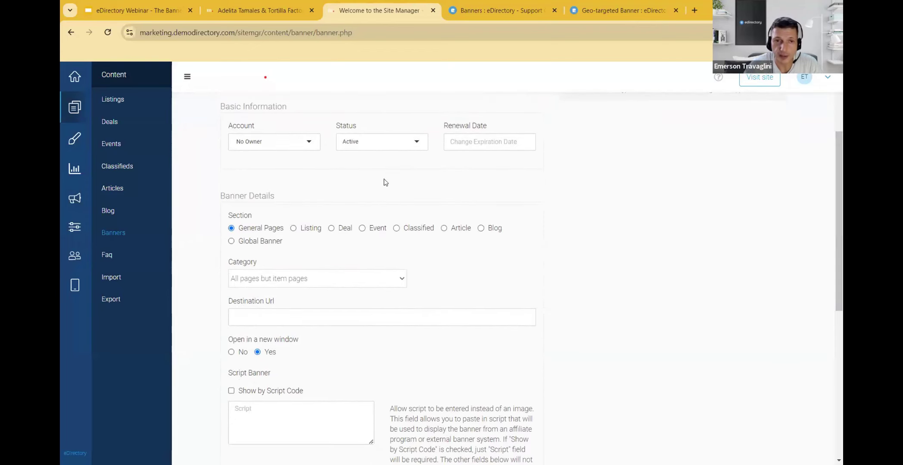
scroll(831, 201, down, 2)
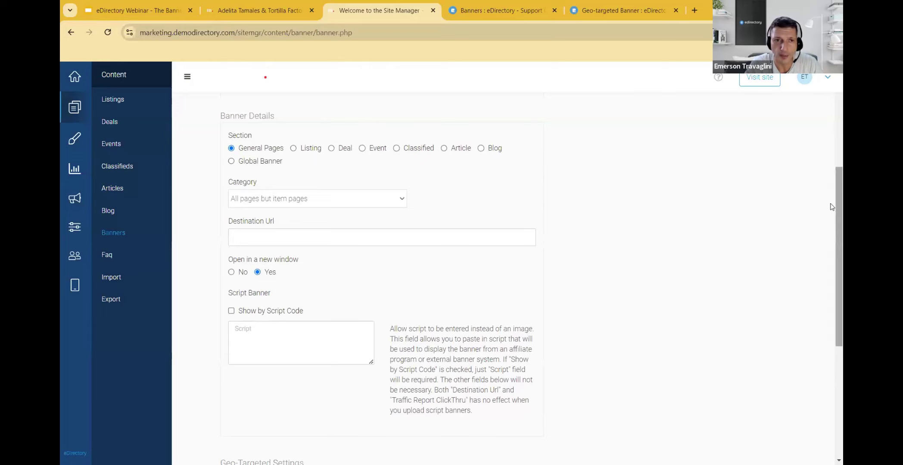
scroll(832, 207, down, 1)
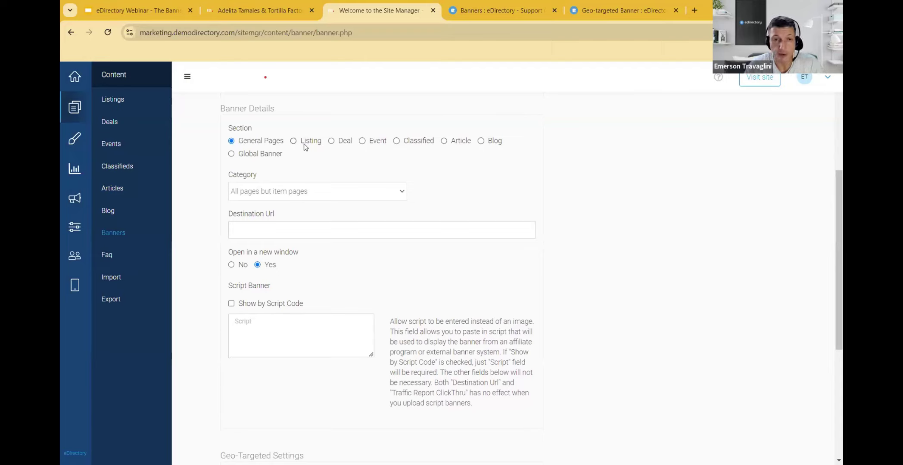
click(293, 142)
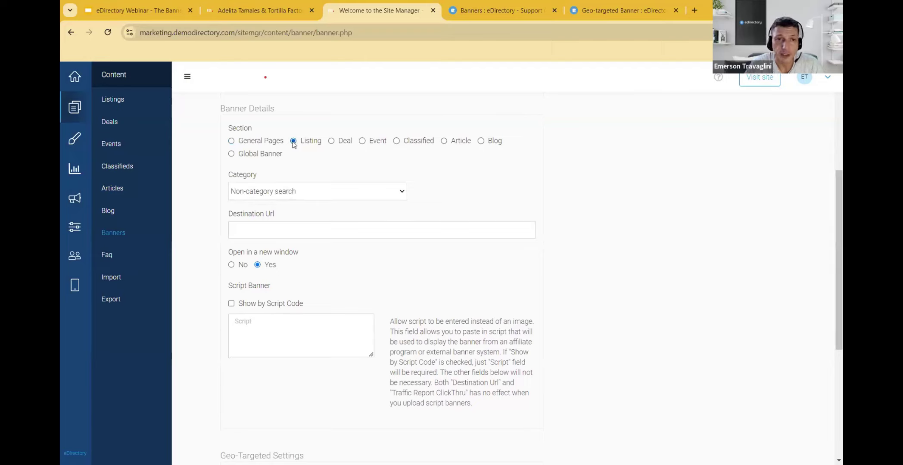
click(345, 197)
scroll(403, 255, down, 3)
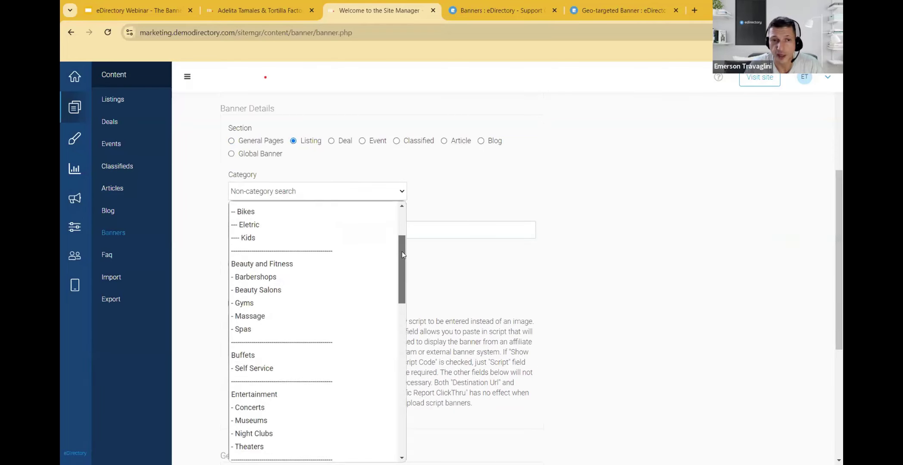
scroll(403, 254, up, 2)
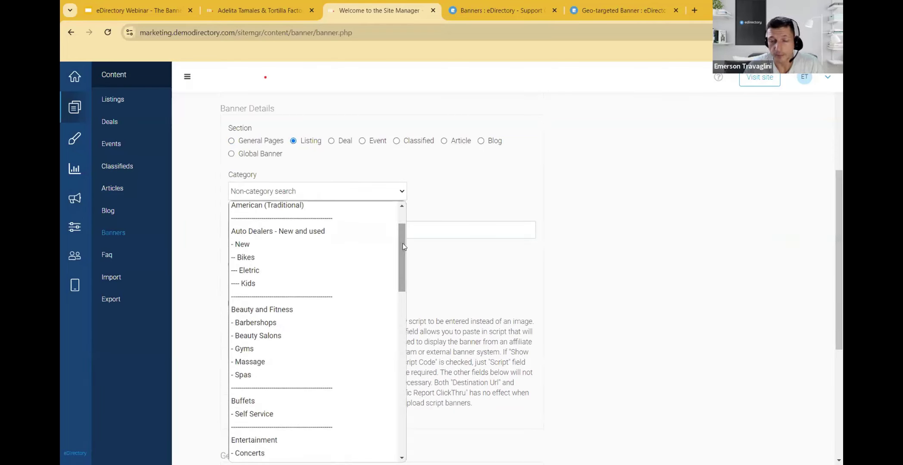
click(266, 235)
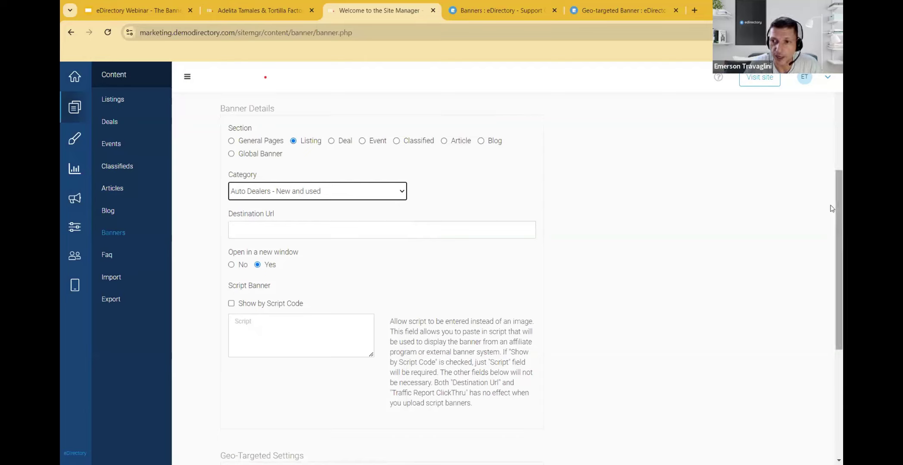
drag(832, 209, 832, 260)
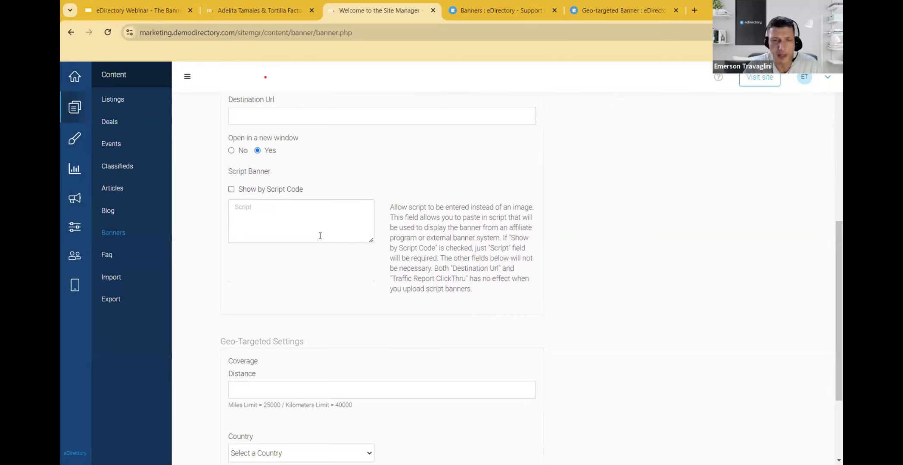
click(276, 223)
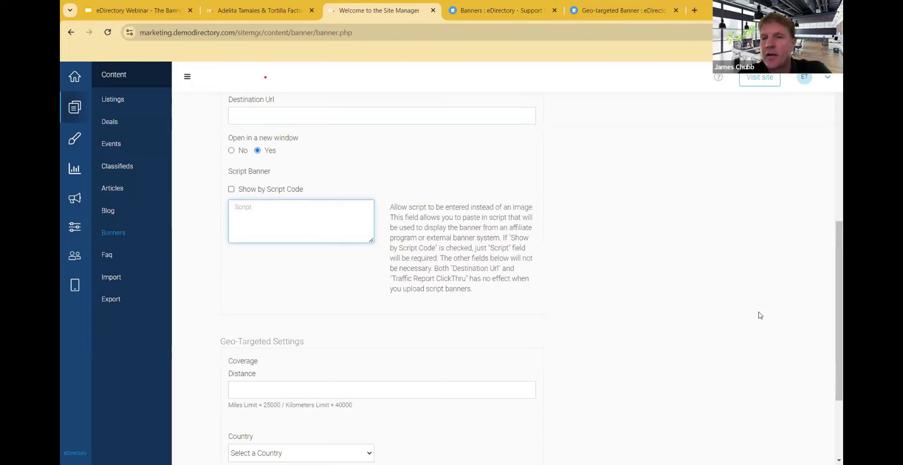
drag(832, 274, 832, 229)
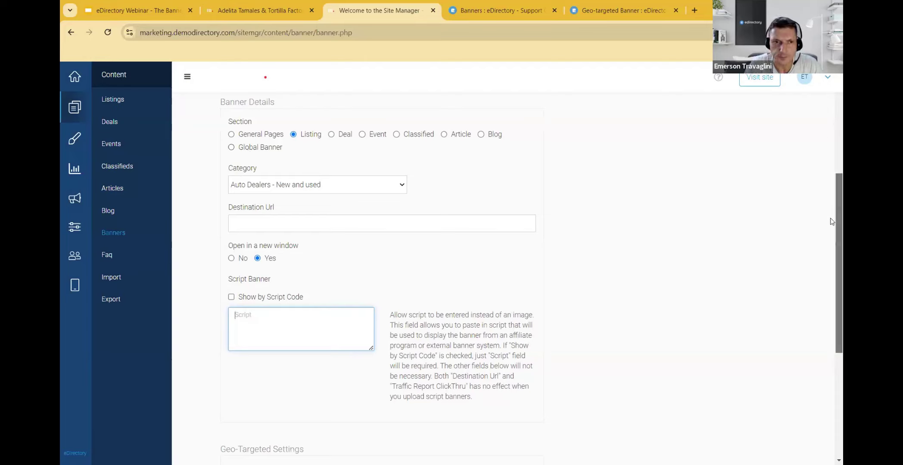
Scroll over the Add Banner form, reviewing its Auto Dealers - New and used listing targeting and empty script
scroll(830, 224, down, 3)
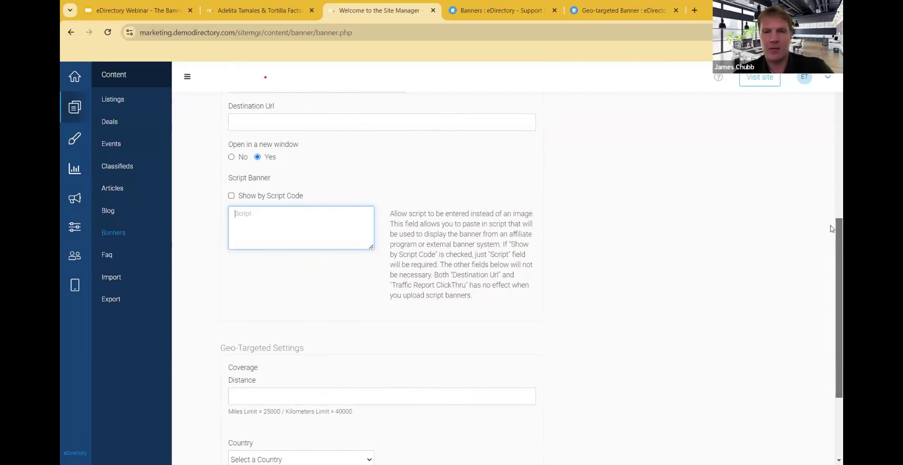
scroll(831, 233, up, 2)
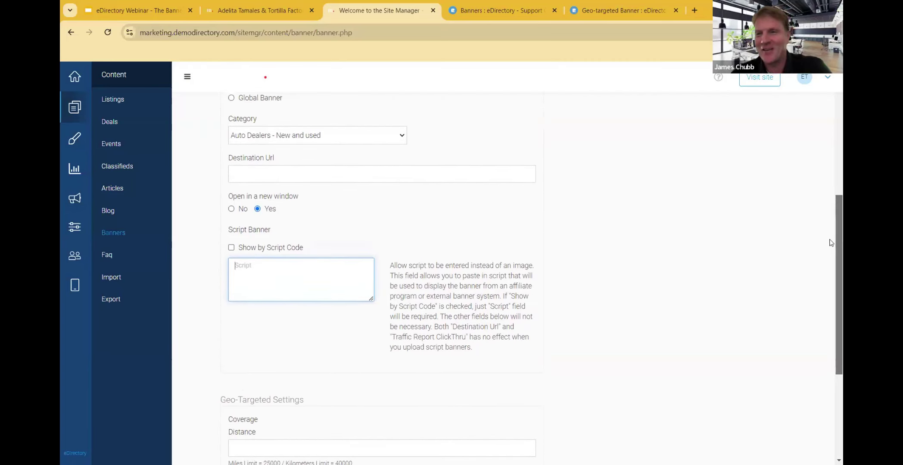
scroll(832, 233, up, 2)
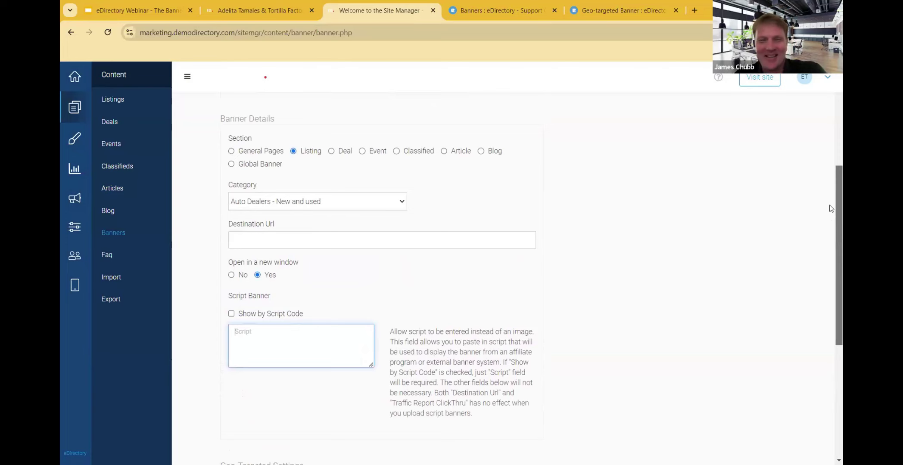
scroll(830, 222, up, 1)
scroll(831, 222, down, 1)
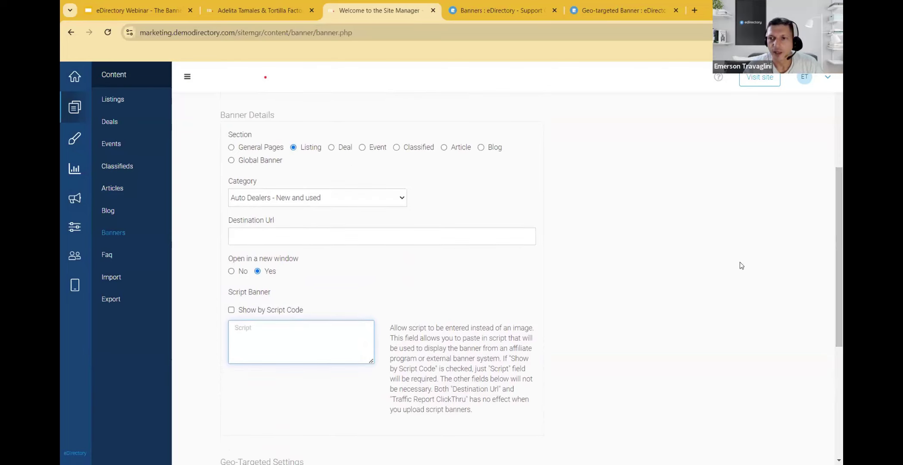
scroll(831, 255, up, 1)
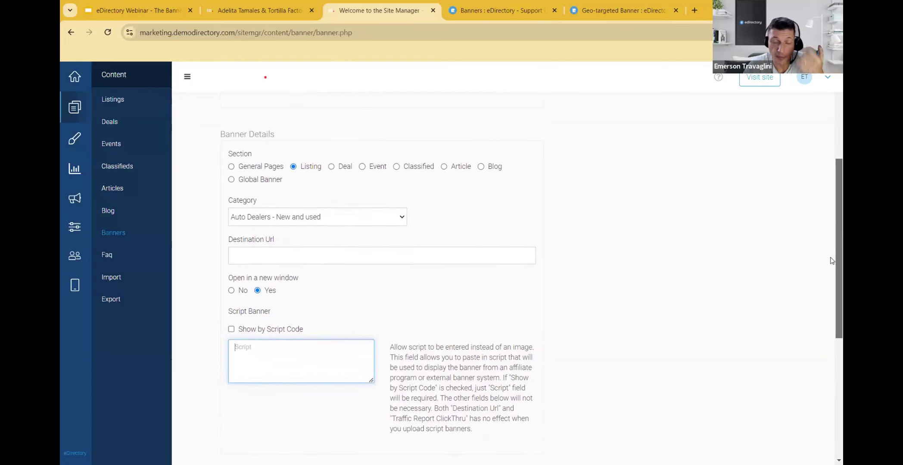
scroll(581, 210, up, 5)
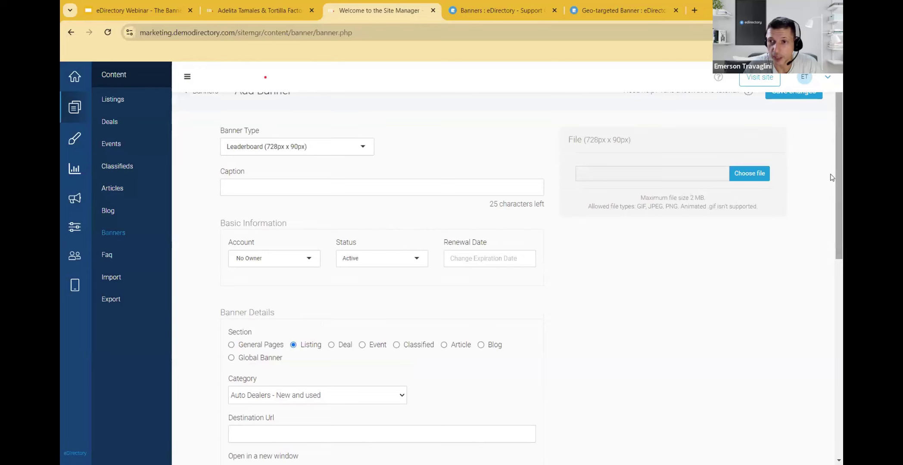
scroll(832, 216, down, 2)
scroll(832, 215, down, 2)
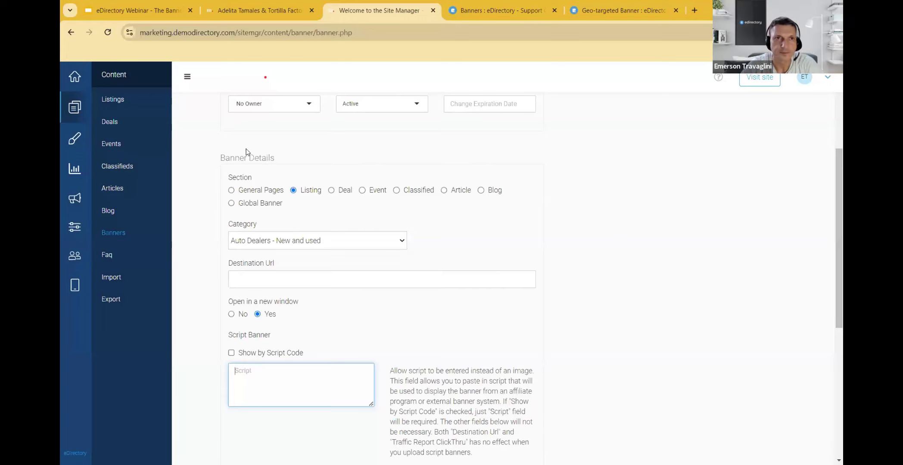
Present the Banner Ads Widgets slide in Google Slides, then return to the banner form
click(146, 12)
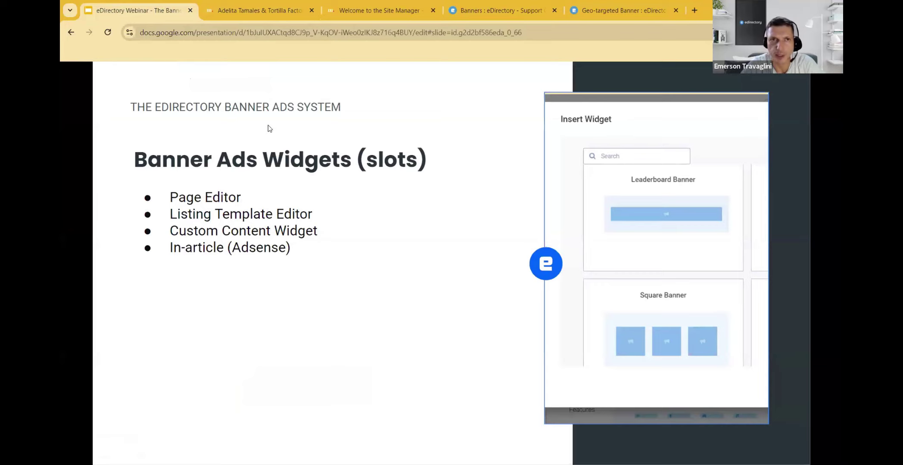
mouse_move(378, 11)
click(378, 11)
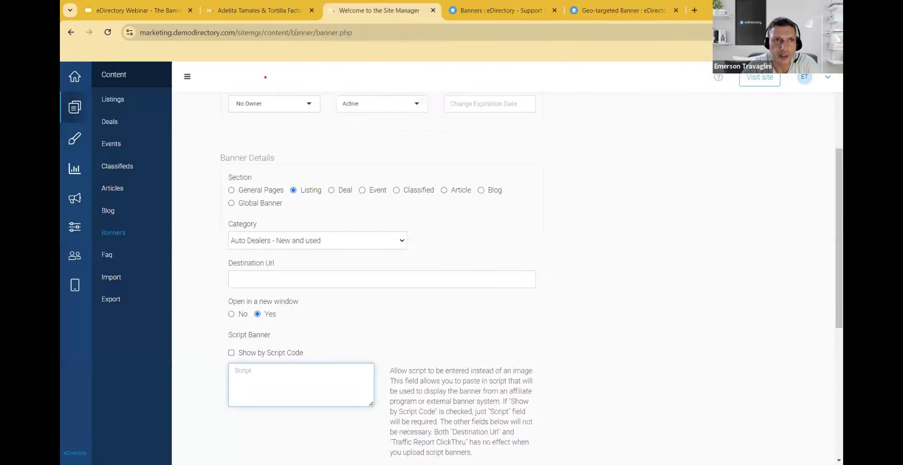
Add a Custom Content widget below the Search box on the Welcome to the Miami Online Directory page
click(75, 140)
click(122, 102)
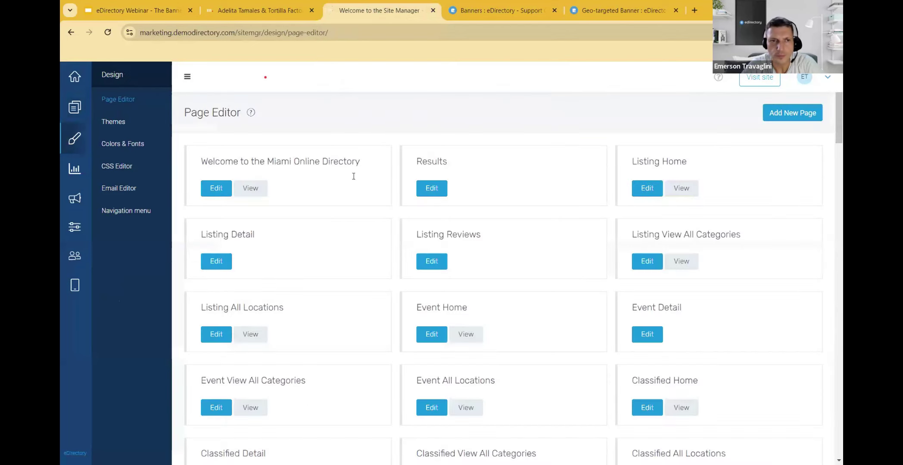
click(218, 189)
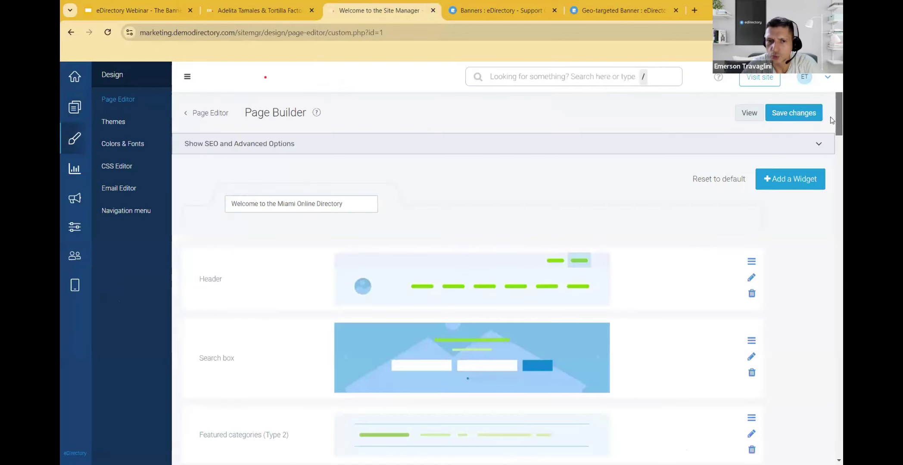
scroll(832, 153, down, 5)
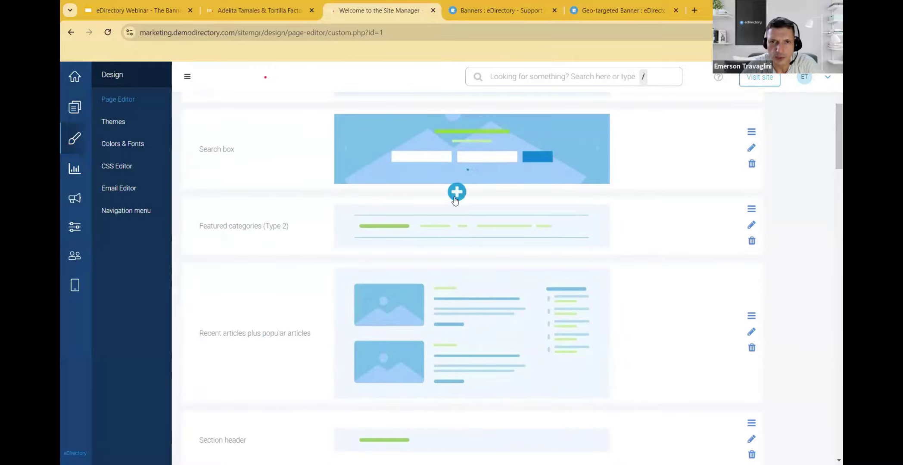
click(455, 194)
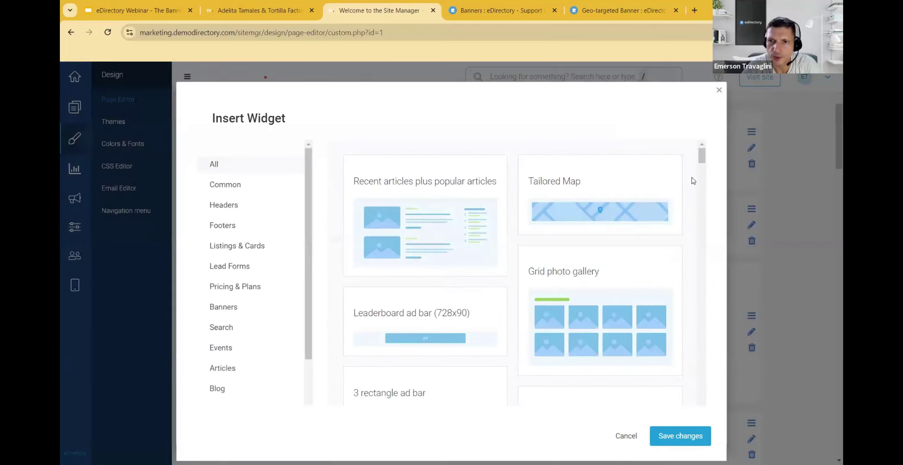
drag(700, 156, 707, 206)
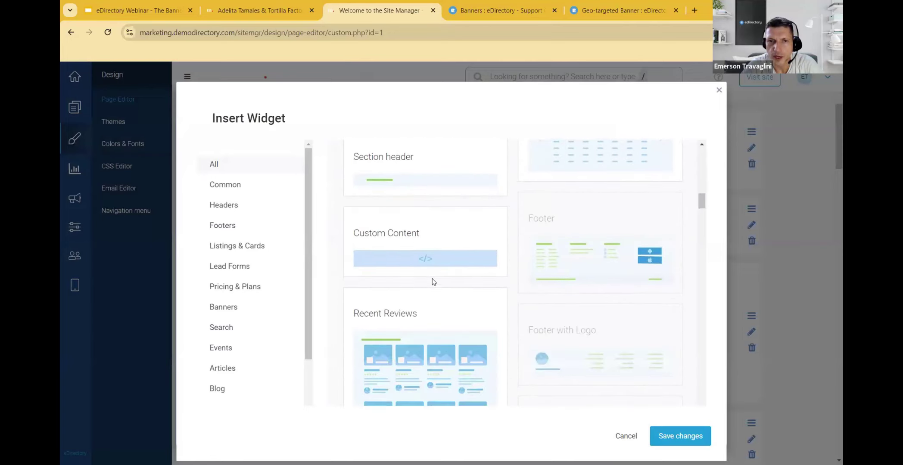
click(424, 247)
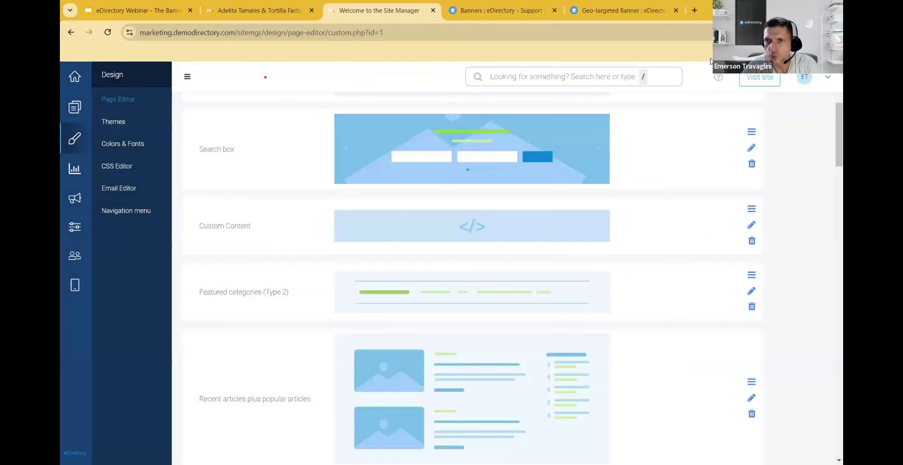
Open the Custom Content widget's editor and view the Image properties without inserting an image
click(751, 225)
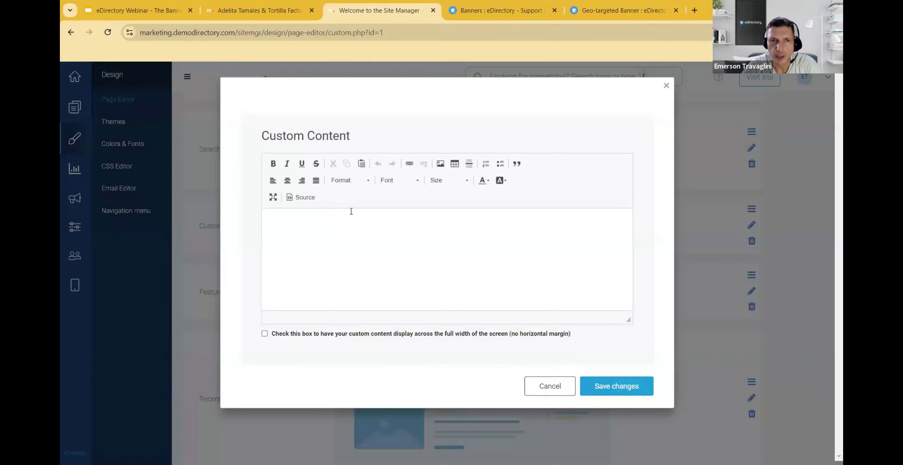
click(440, 165)
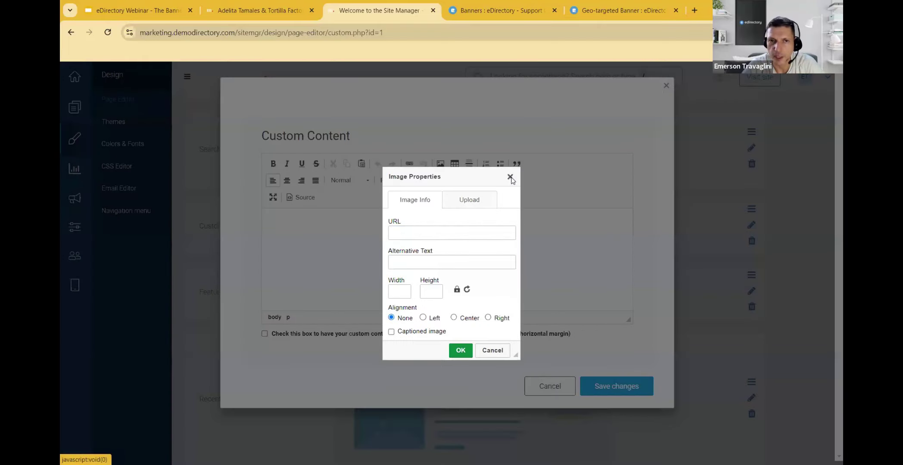
click(511, 176)
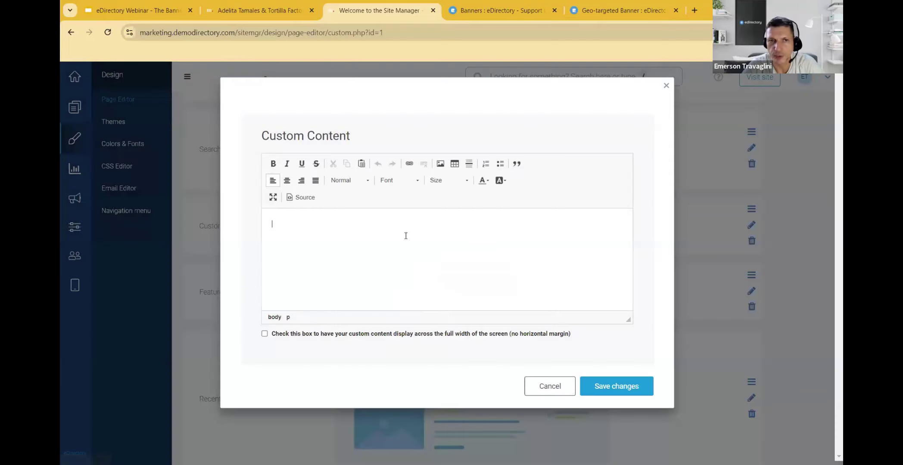
Close the Custom Content widget settings and scroll back up toward the Header section
click(550, 386)
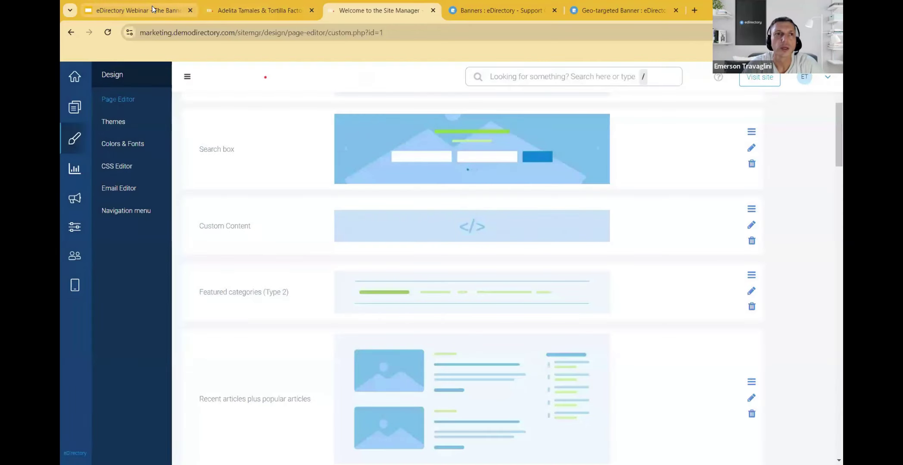
scroll(833, 157, up, 2)
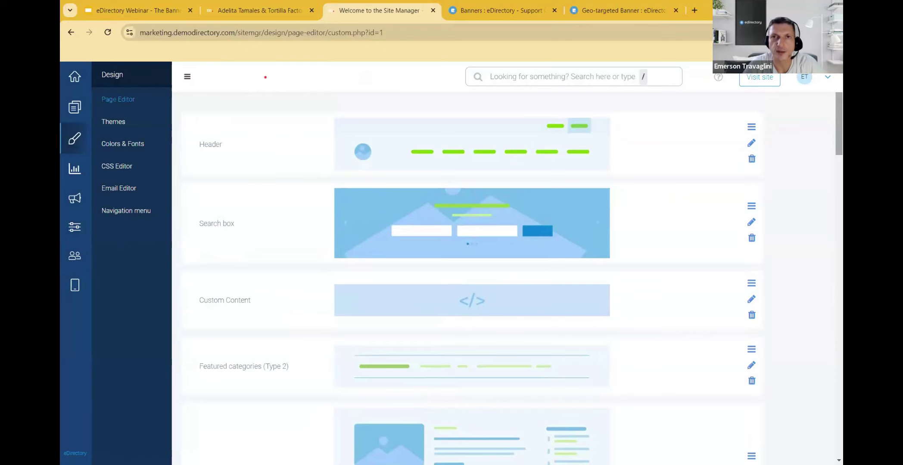
Show the Banner Ads Settings slide in the webinar deck, then return to the Site Manager
click(144, 9)
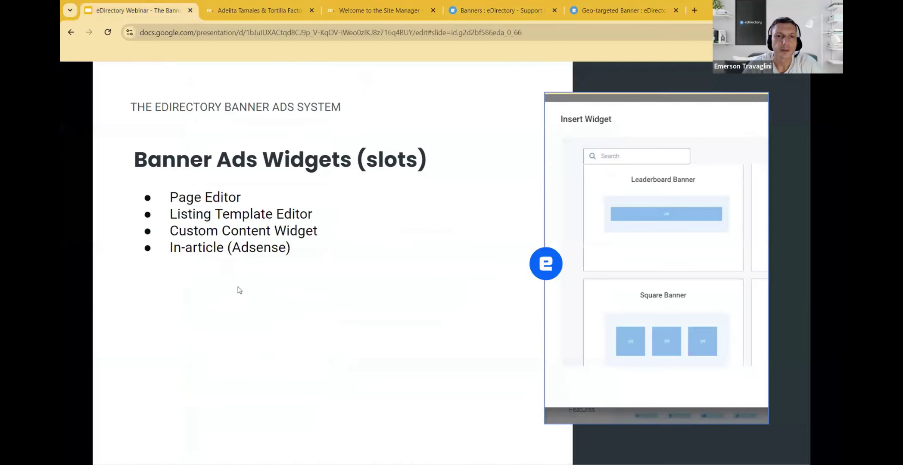
key(Right)
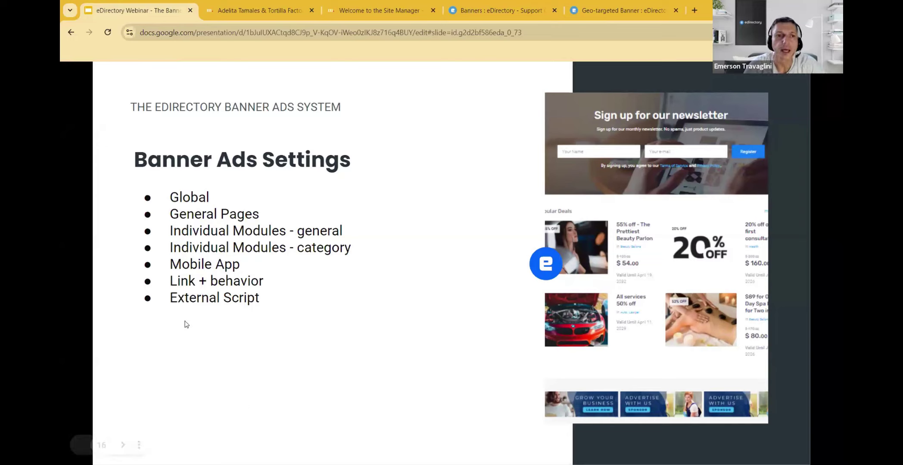
click(399, 12)
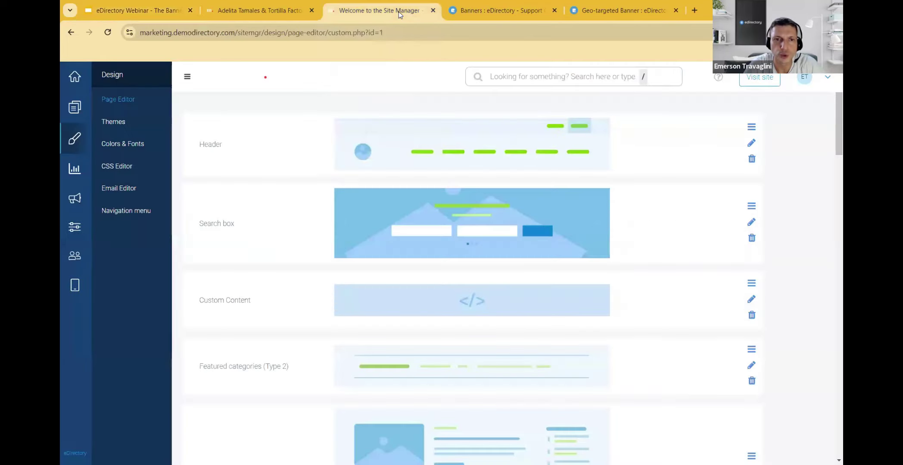
Open the Large Mobile Banner from Content > Banners for editing
click(74, 111)
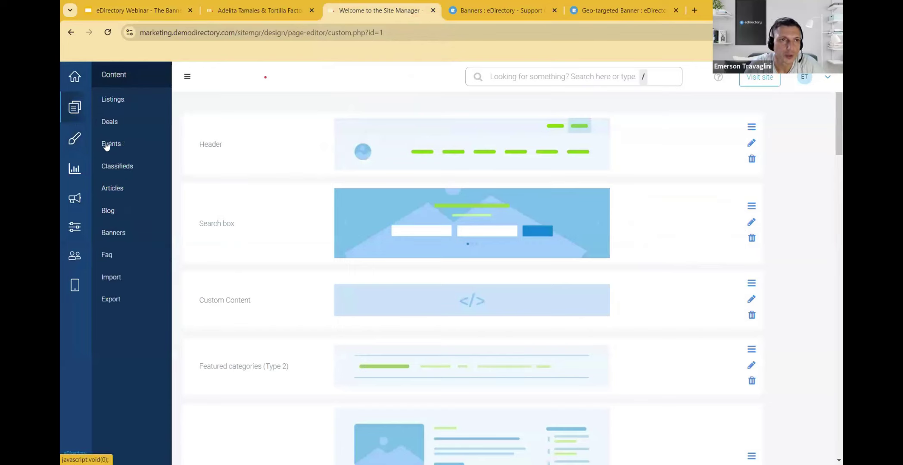
click(110, 234)
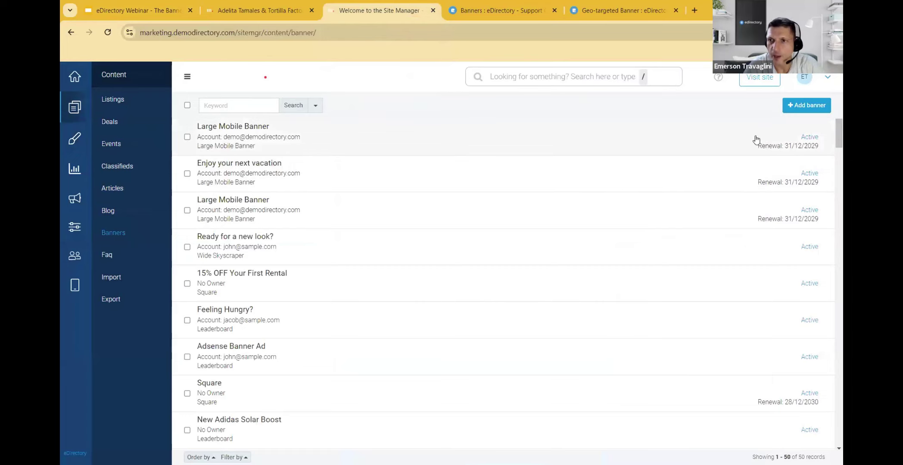
click(310, 143)
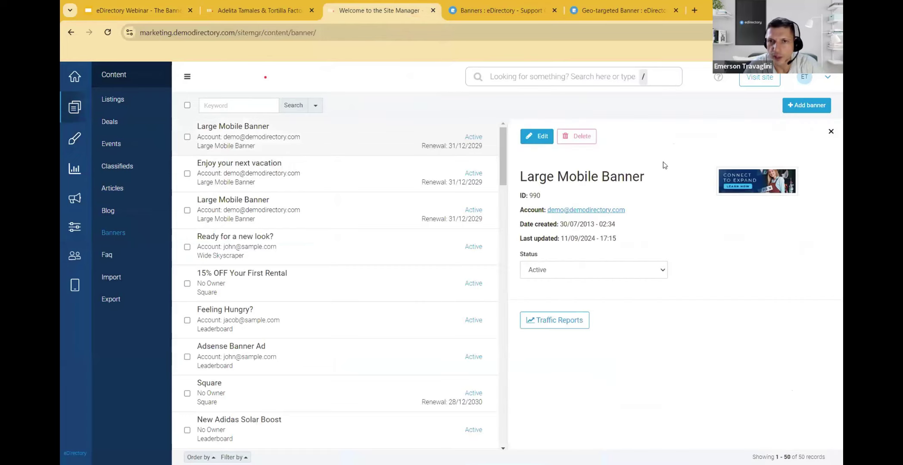
click(539, 140)
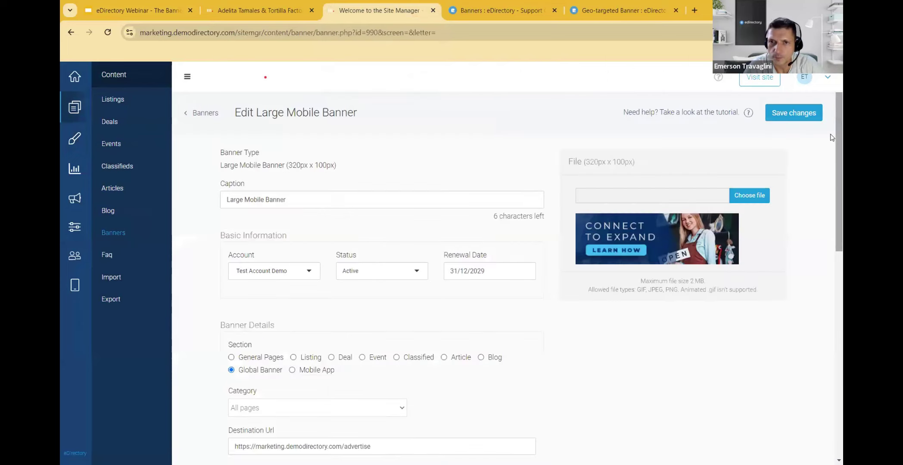
Set the Large Mobile Banner's section to Mobile App and review its geo-targeted settings
scroll(831, 138, down, 3)
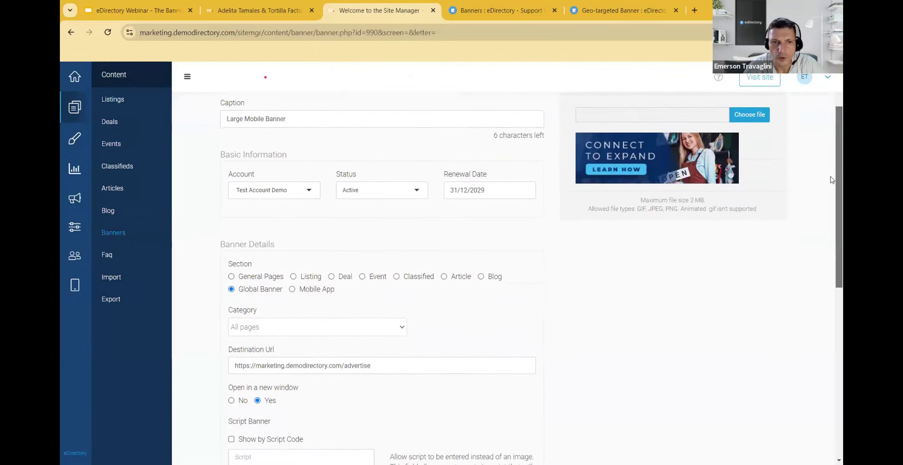
scroll(832, 180, down, 2)
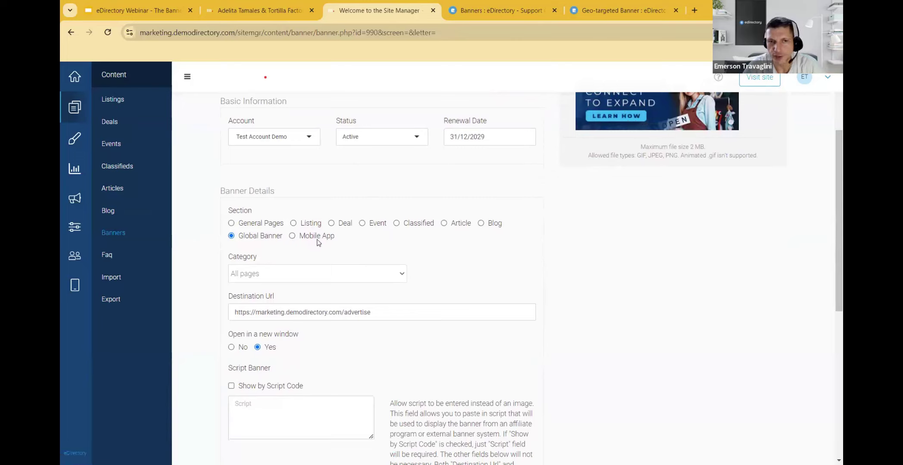
click(297, 237)
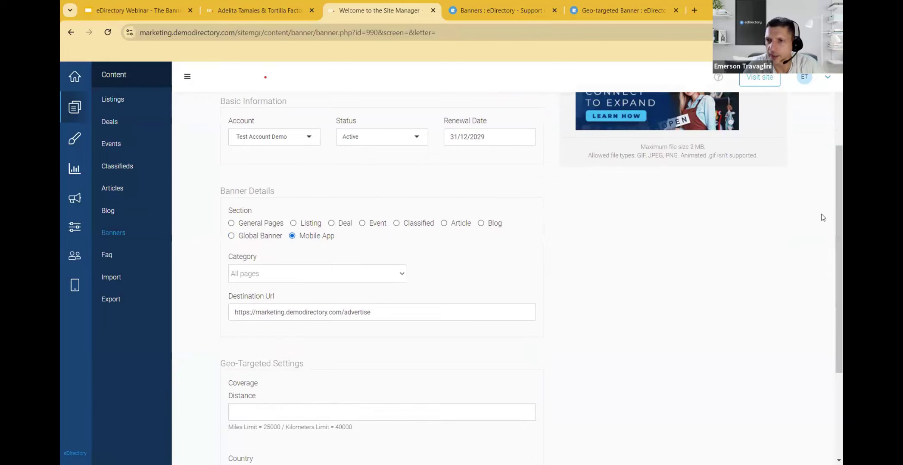
scroll(831, 214, down, 1)
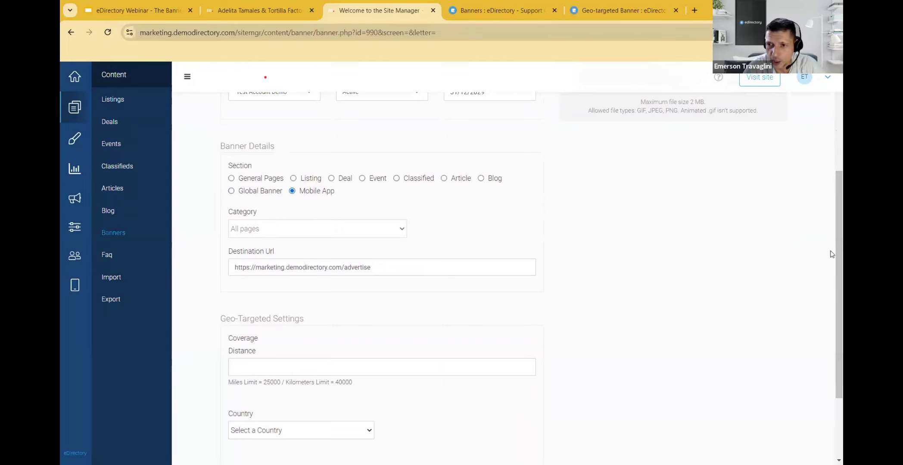
scroll(831, 267, down, 2)
drag(832, 267, 831, 285)
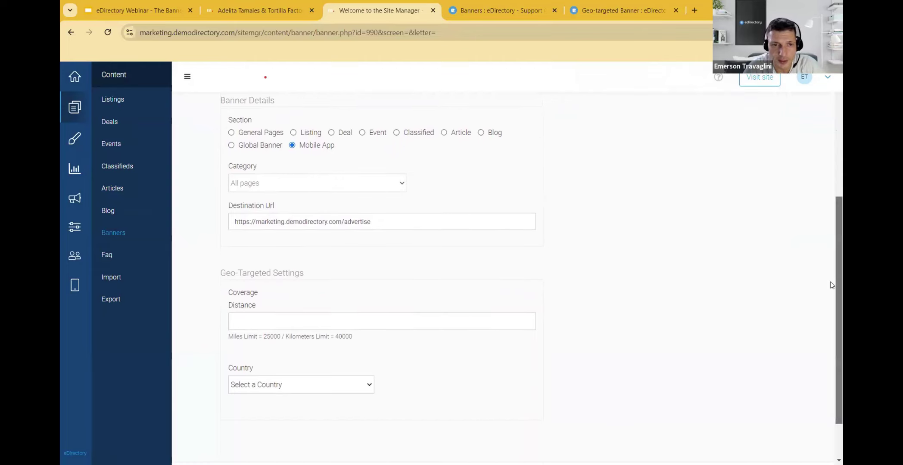
scroll(831, 286, down, 1)
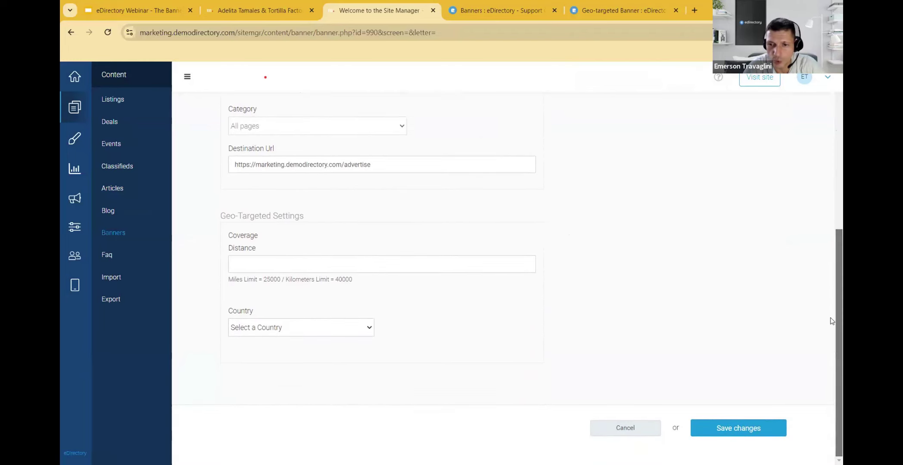
scroll(831, 302, up, 3)
scroll(831, 228, up, 4)
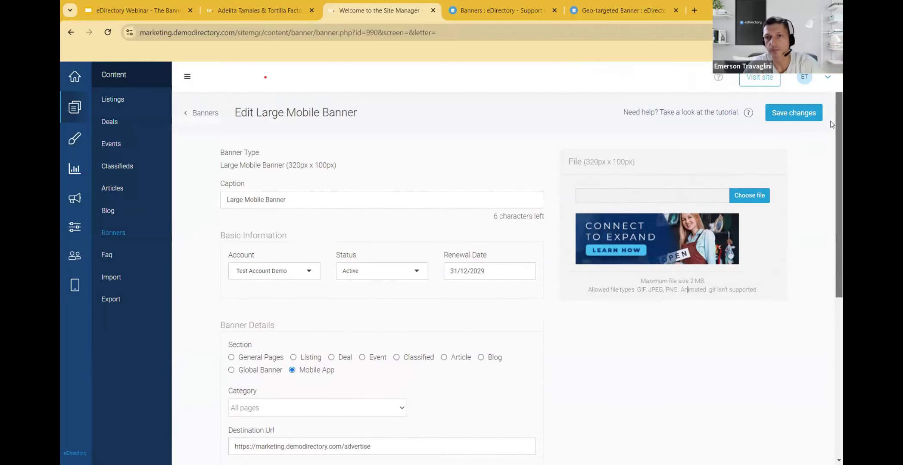
Return to the banners list, then show the Some Ads Platforms slide in the webinar deck
click(203, 113)
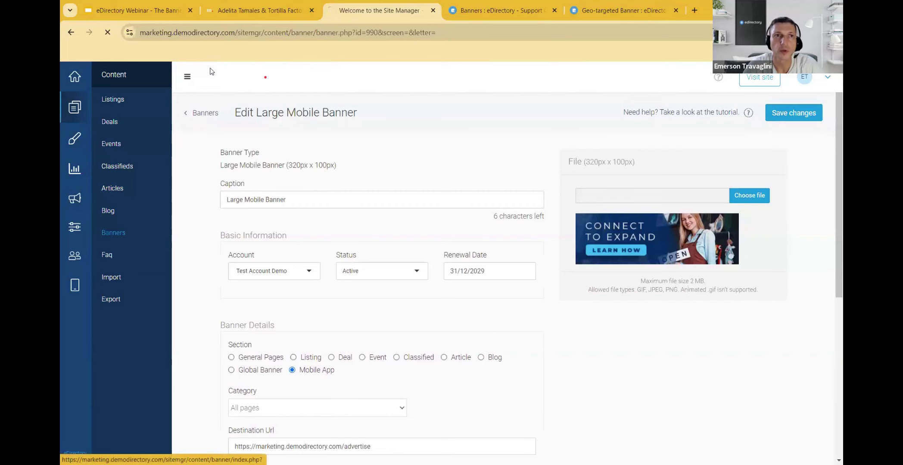
click(156, 12)
key(Right)
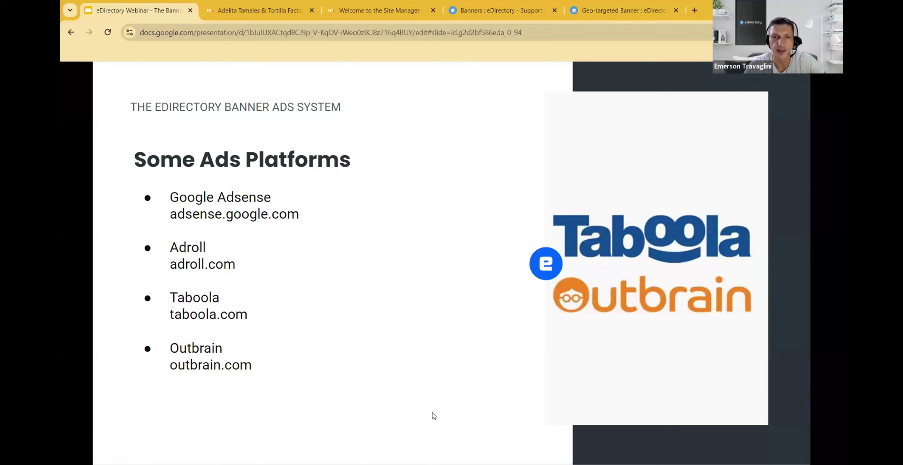
Show the Best Practices and Tips slide with its four tips, including canva.com and unsplash.com
key(Right)
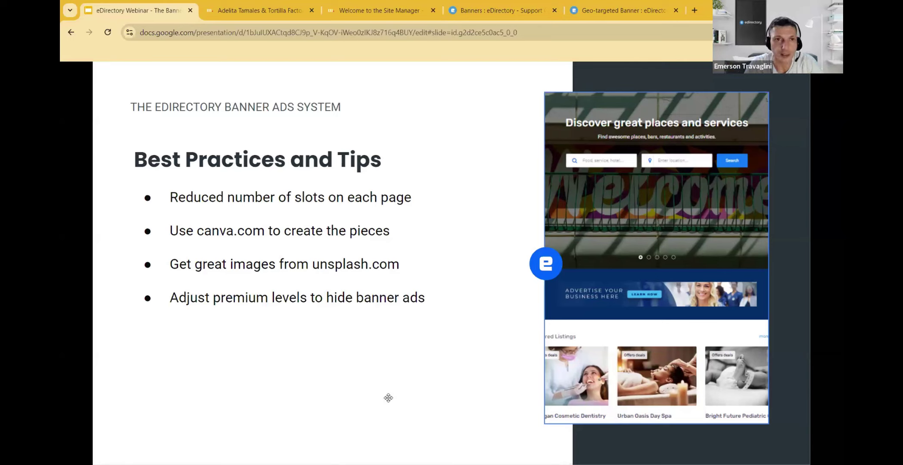
Present the Geo-targeted Banner Ads Plugin slide, then move on to Monetization Strategies
key(Right)
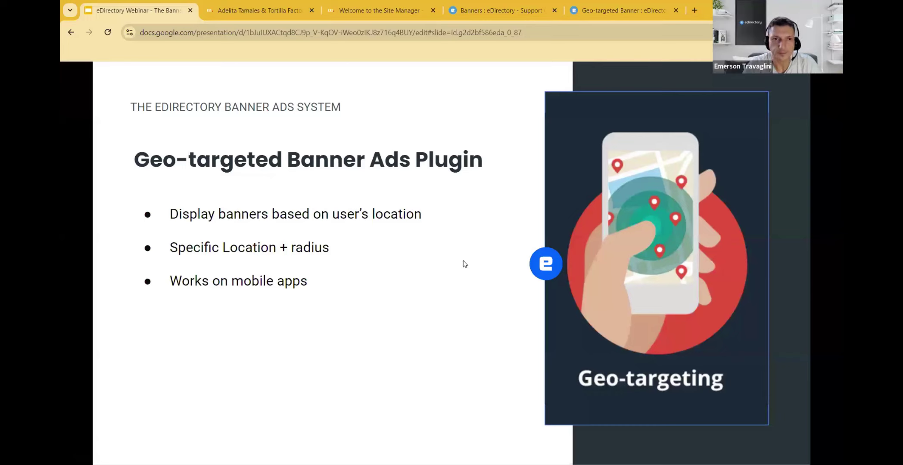
key(Right)
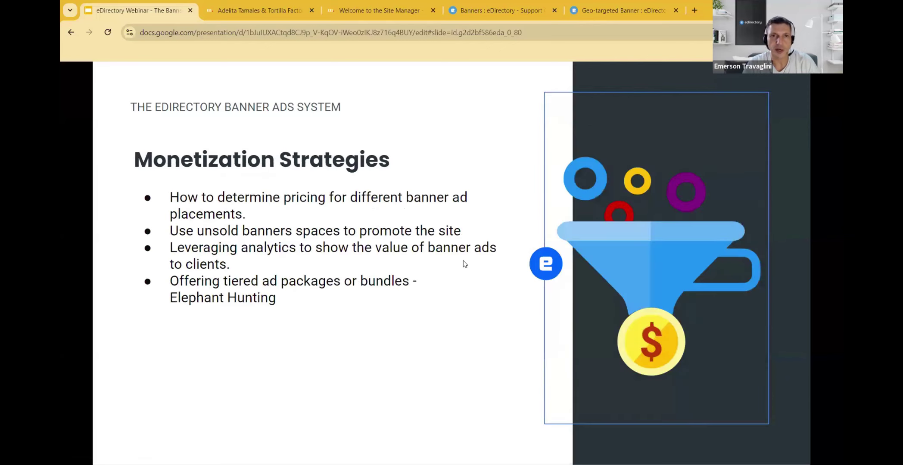